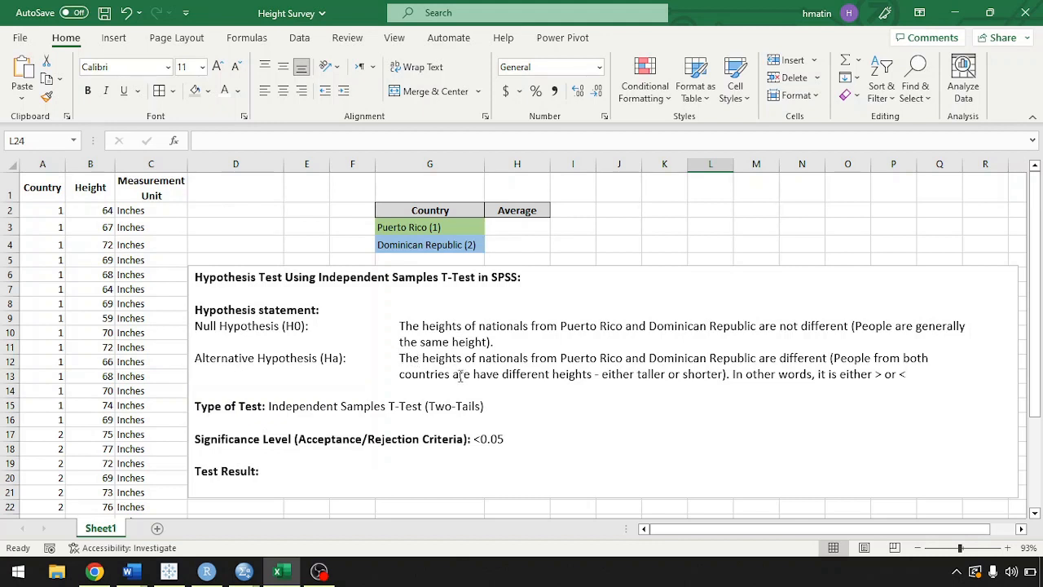
Delete the stray word "are" before "have different heights" in the alternative hypothesis statement.
double_click(462, 375)
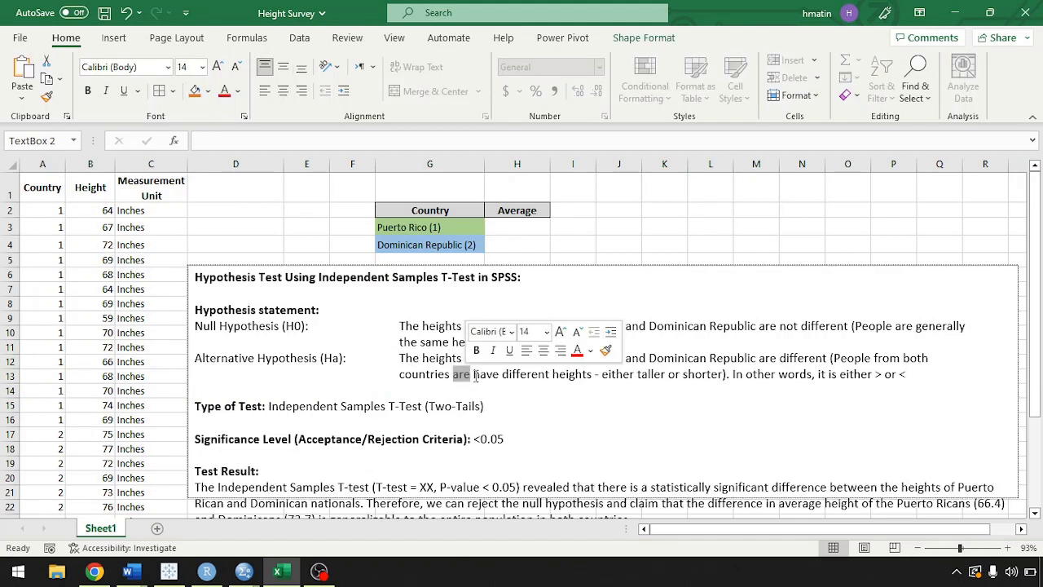
key(BackSpace)
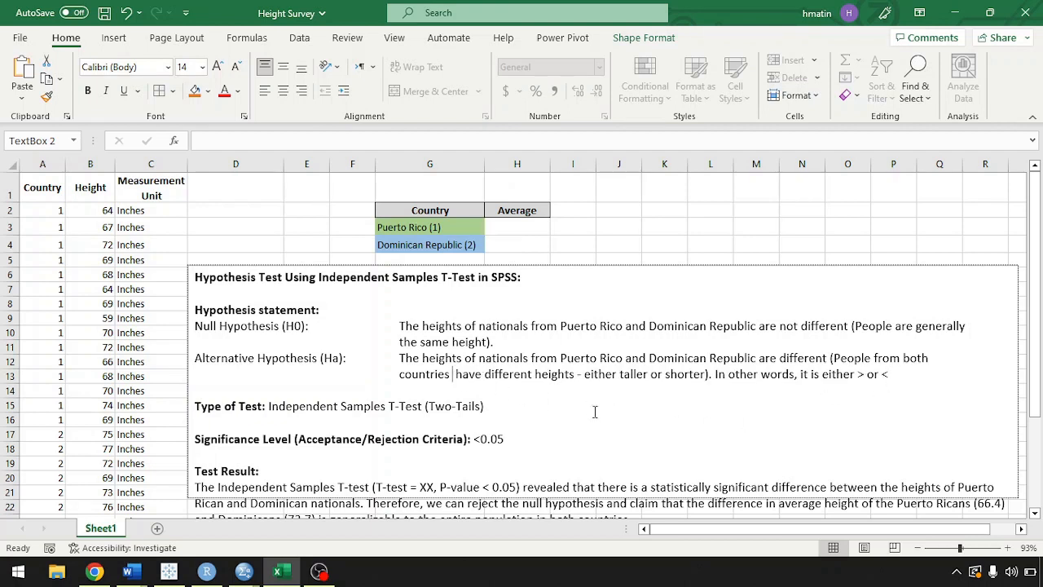
click(537, 406)
text())
drag(481, 405, 429, 405)
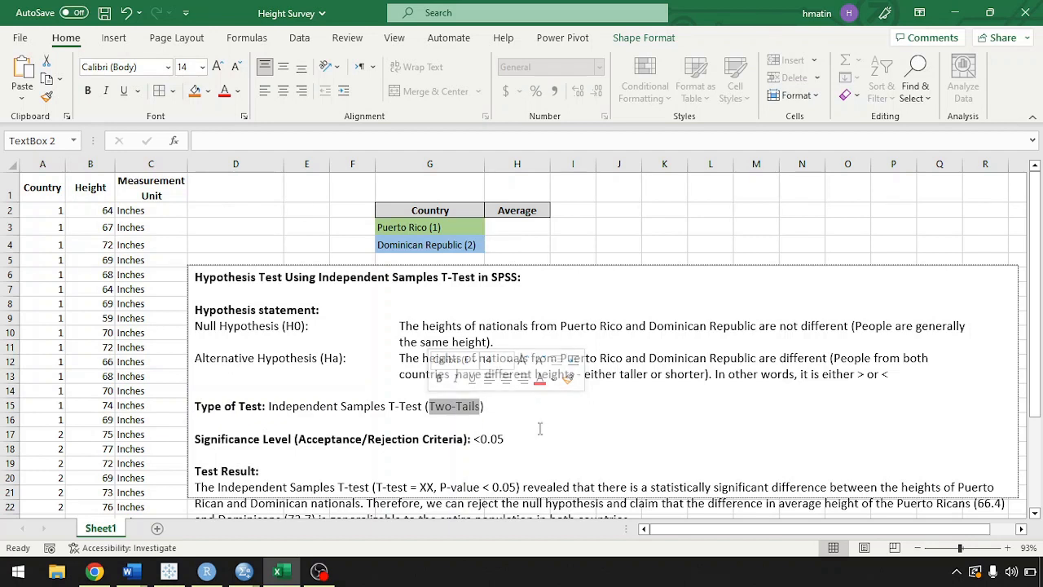
click(542, 438)
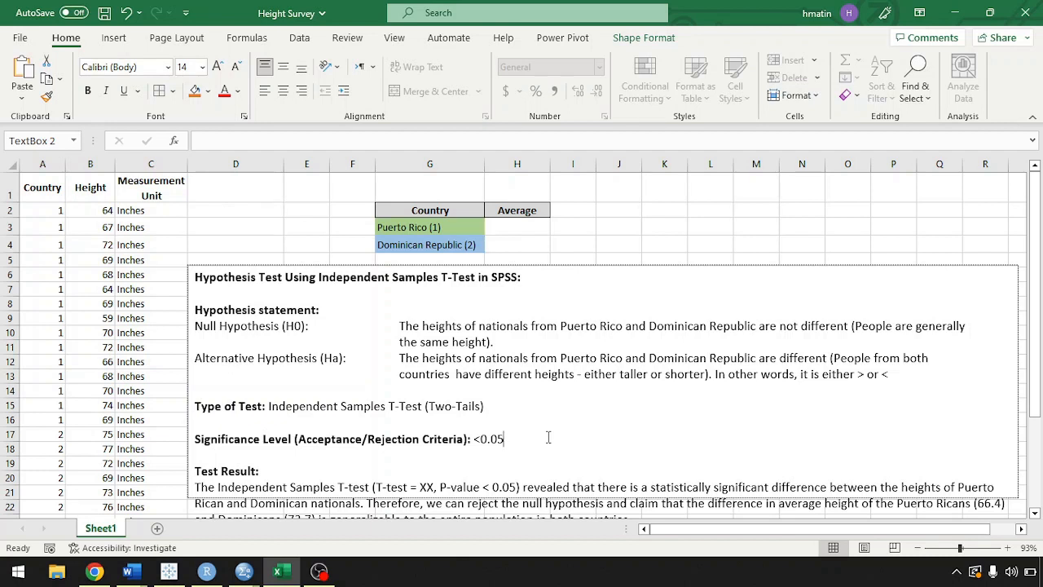
Set the height of the hypothesis test text box to 3.2" and deselect the box.
click(627, 269)
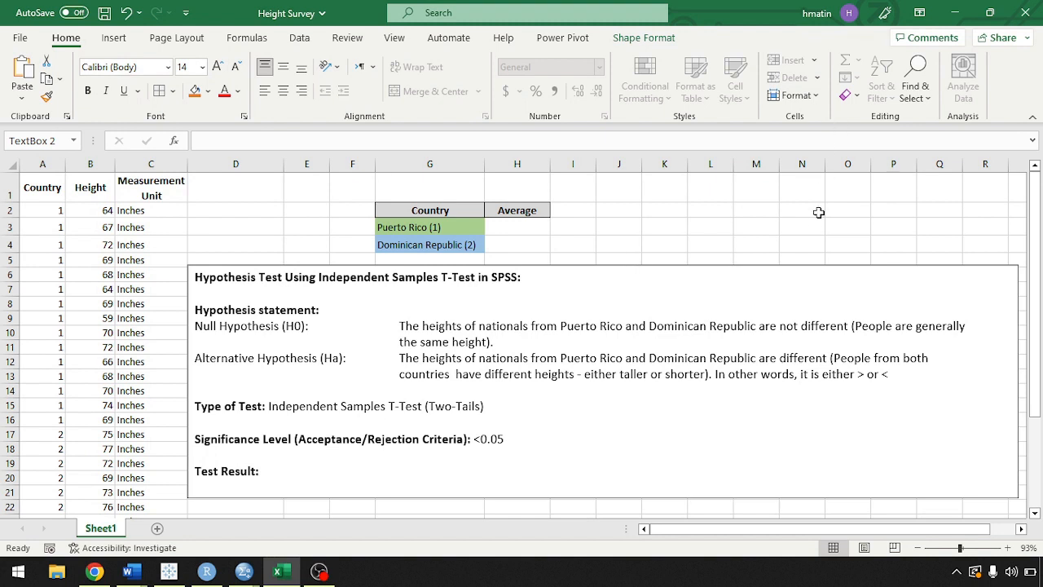
click(645, 41)
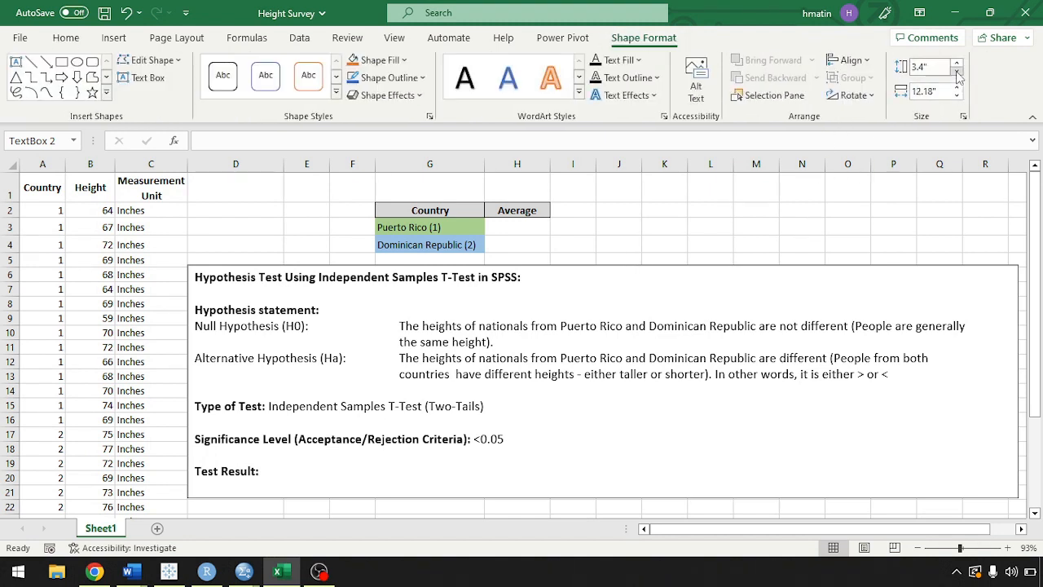
click(958, 72)
click(957, 65)
click(957, 65)
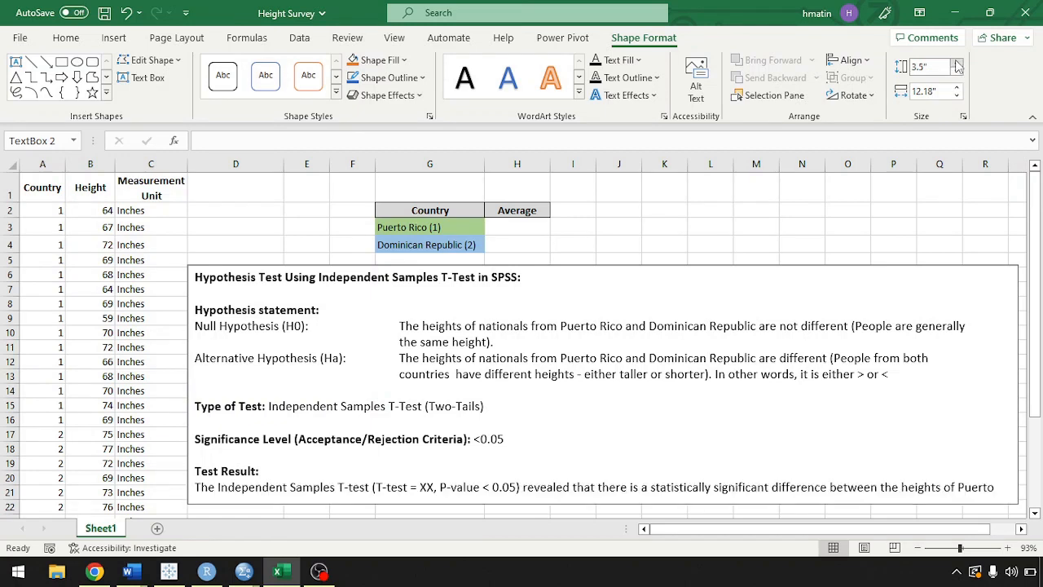
click(958, 72)
click(957, 73)
click(958, 73)
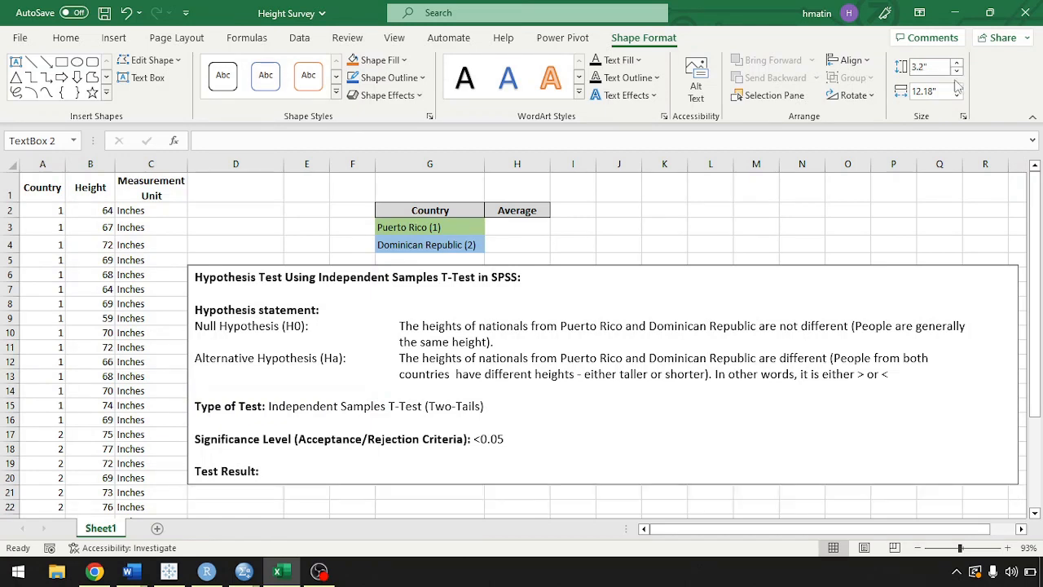
click(588, 241)
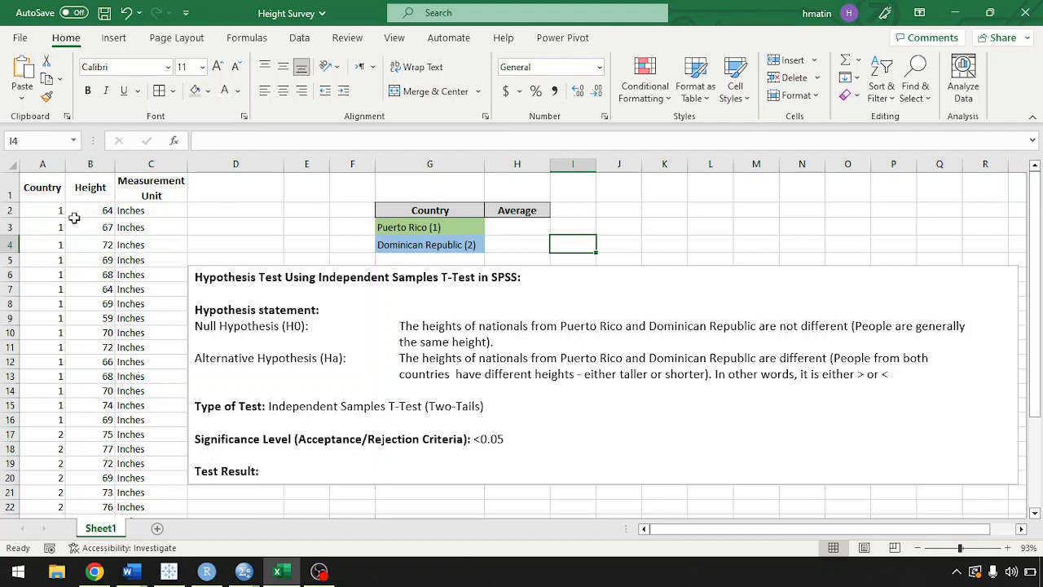
Examine the Country codes 1 and 2 and the first entry of the Height data.
drag(63, 207, 52, 402)
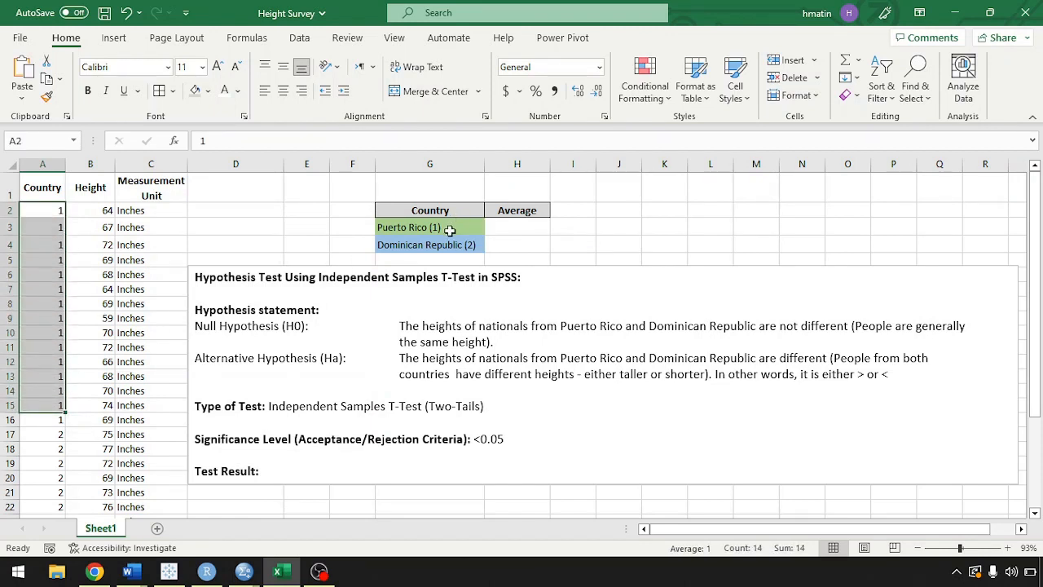
click(49, 434)
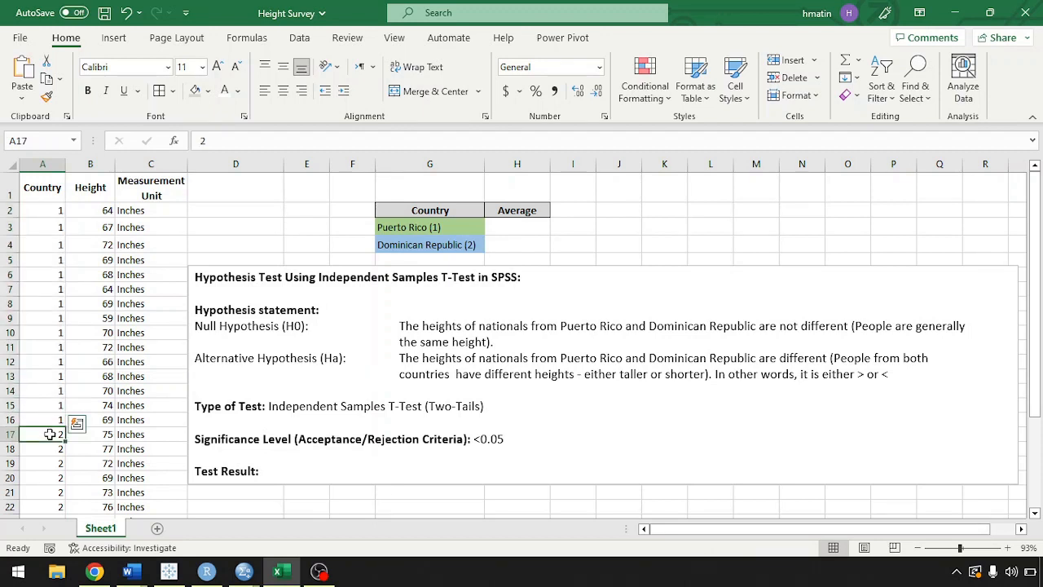
drag(50, 434, 51, 450)
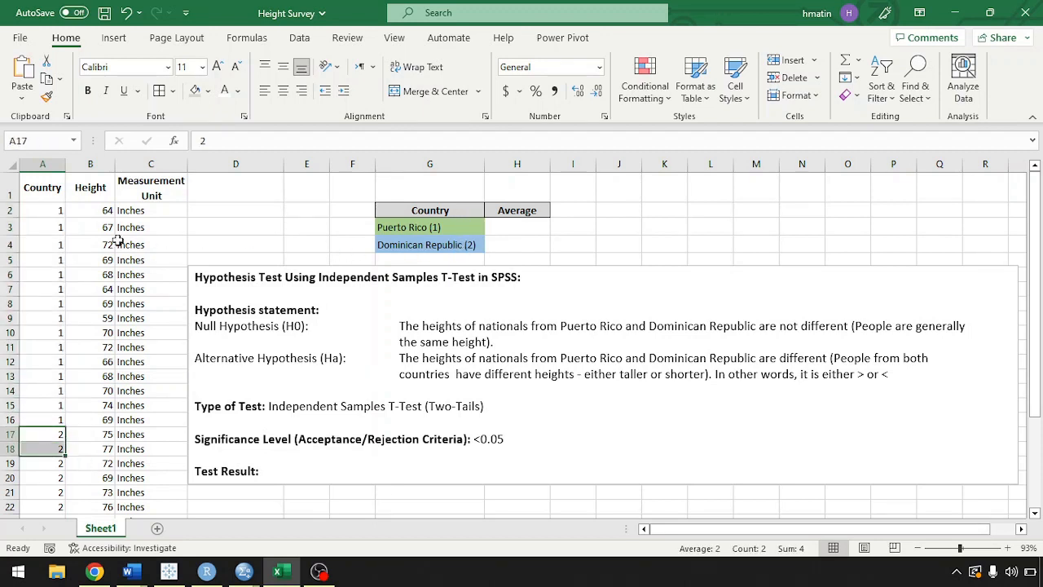
click(104, 211)
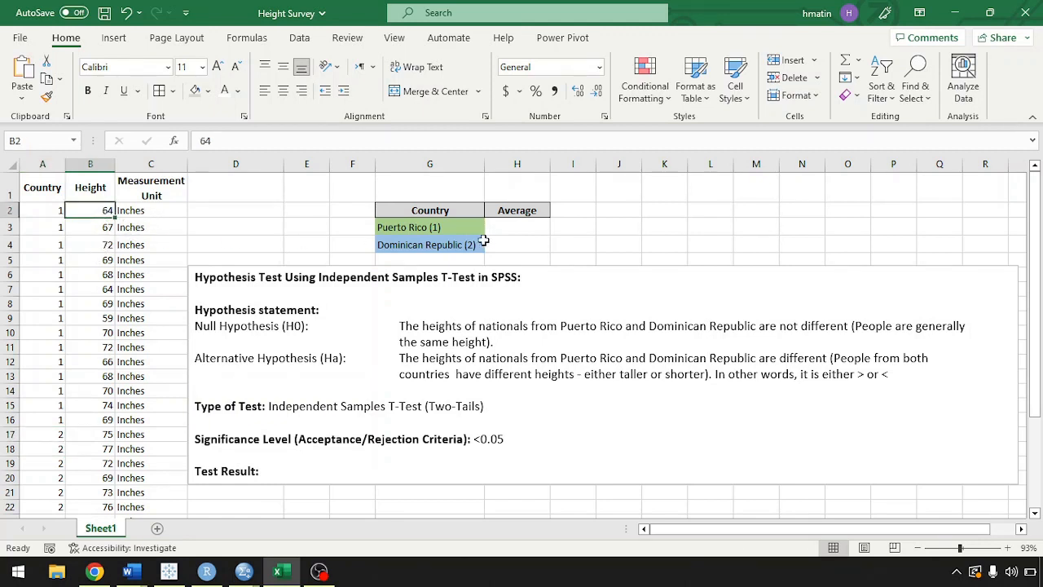
Change the font colour of the two country averages in H3:H4 to black.
drag(516, 228, 514, 241)
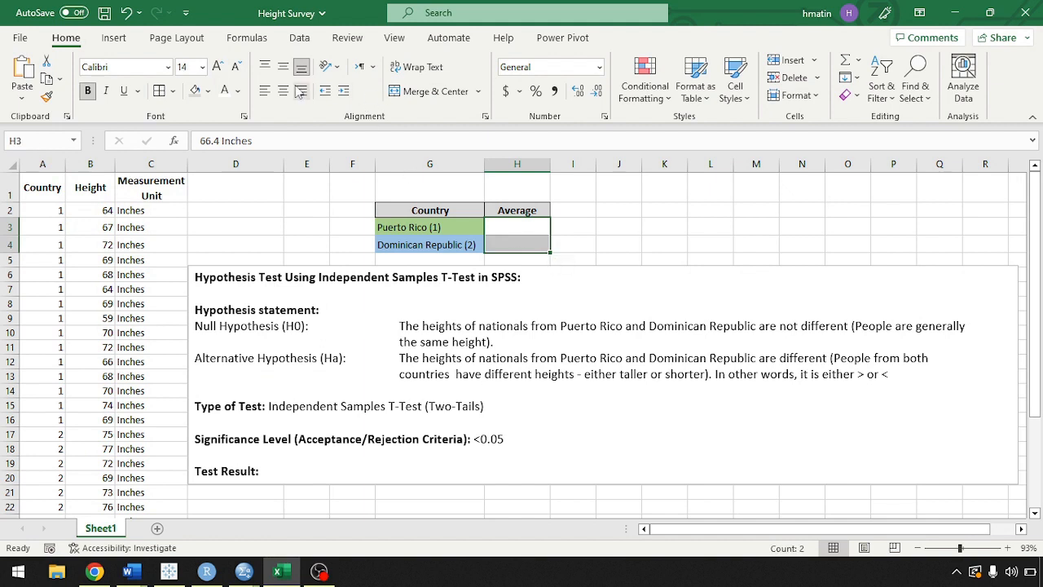
click(240, 96)
click(248, 109)
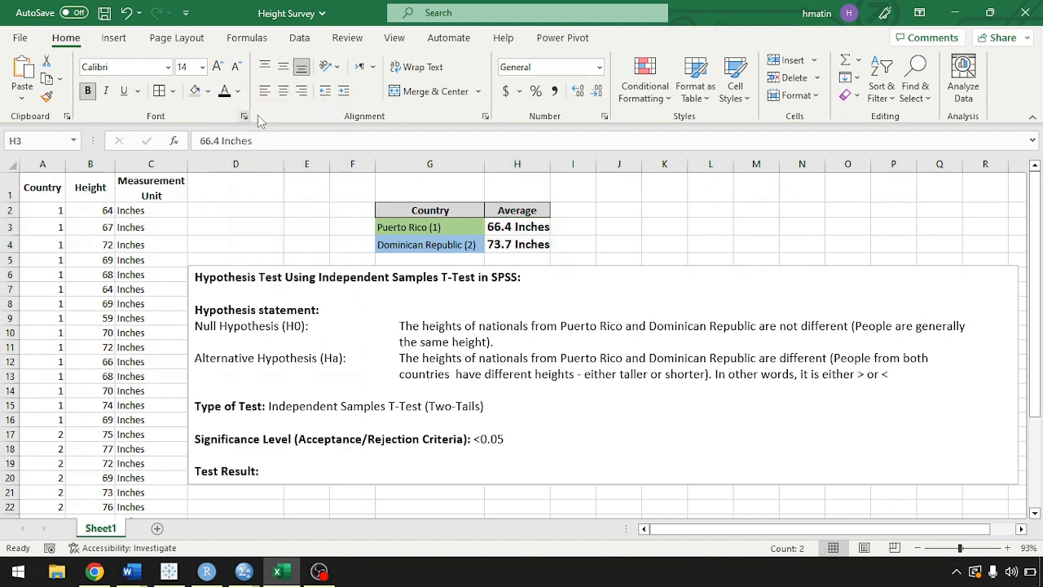
click(602, 230)
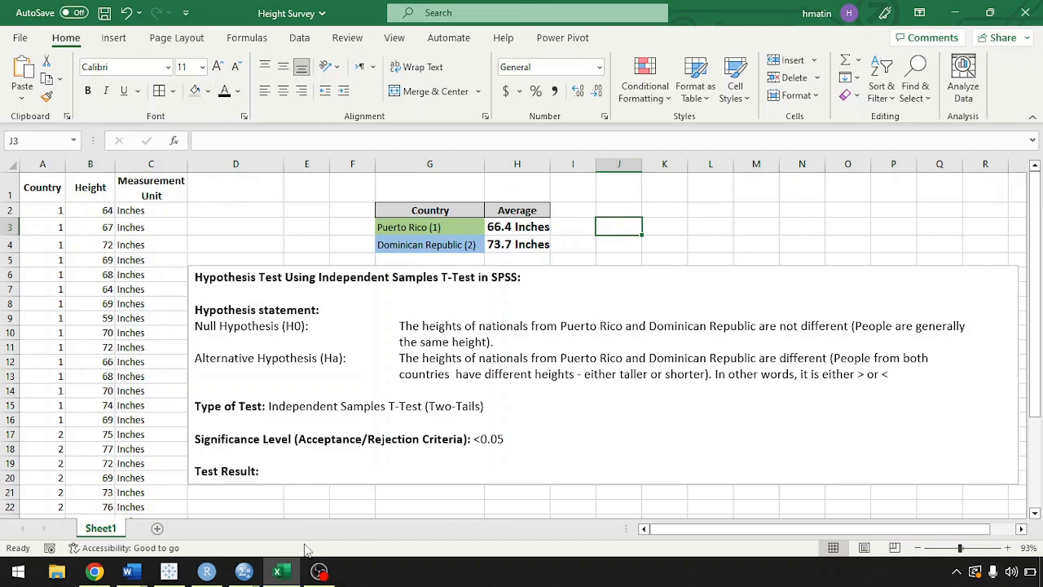
Close the SPSS output document Output33 containing the earlier T-Test results.
mouse_move(244, 575)
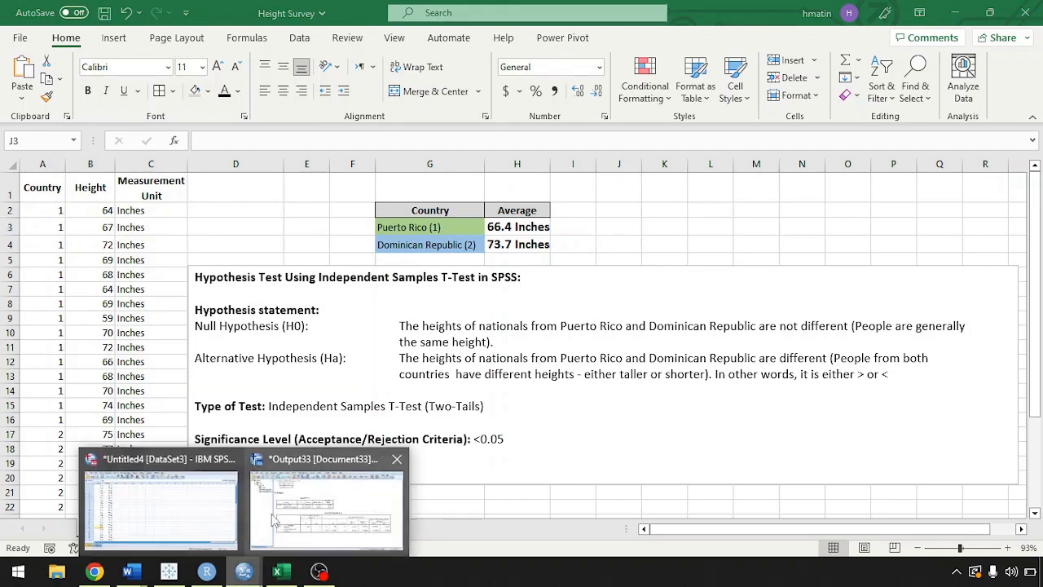
mouse_move(228, 503)
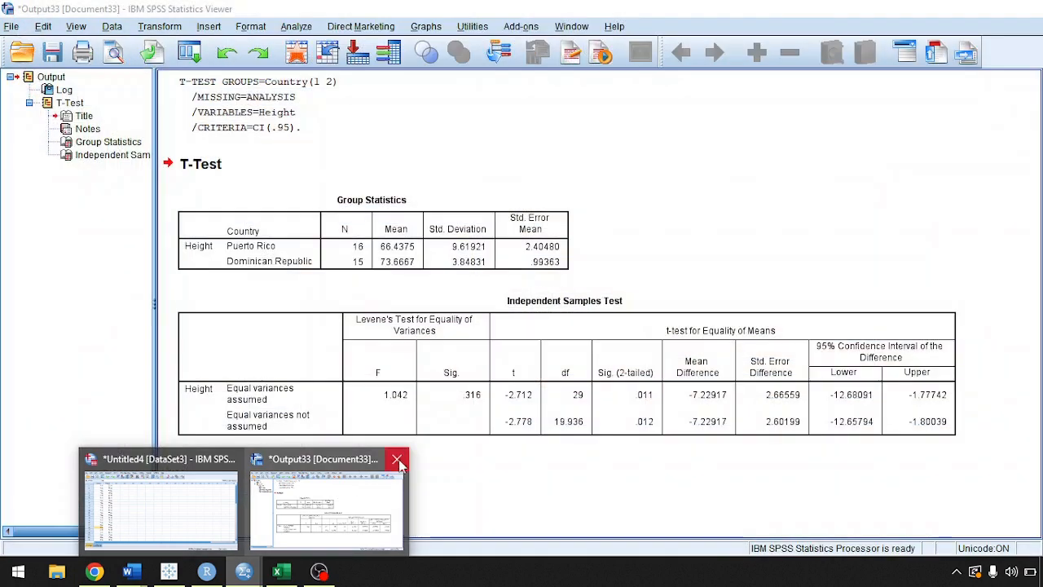
click(397, 459)
click(520, 305)
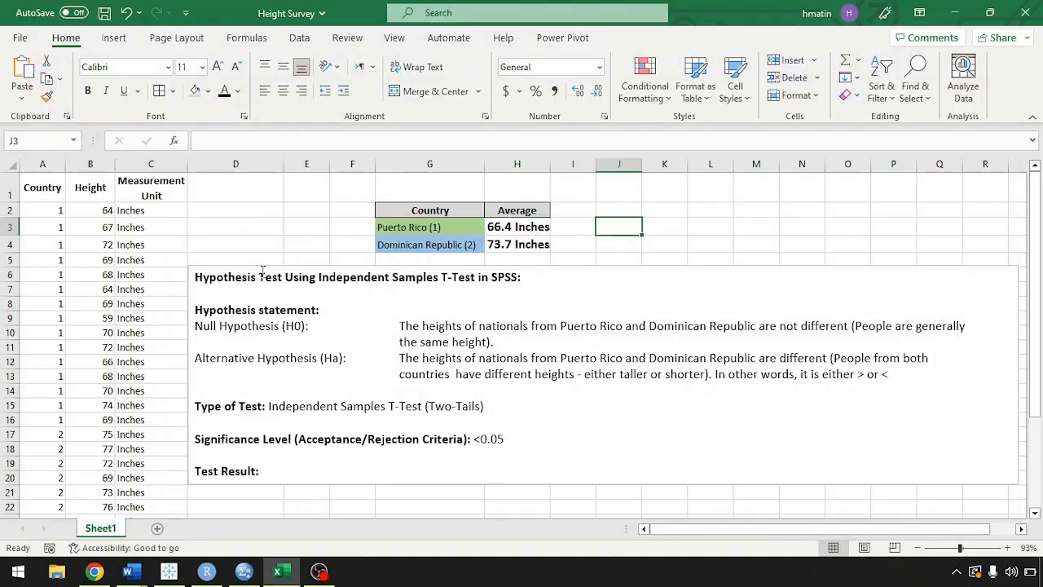
Switch to the SPSS data editor and review the value labels of the Country variable without changing them.
click(247, 574)
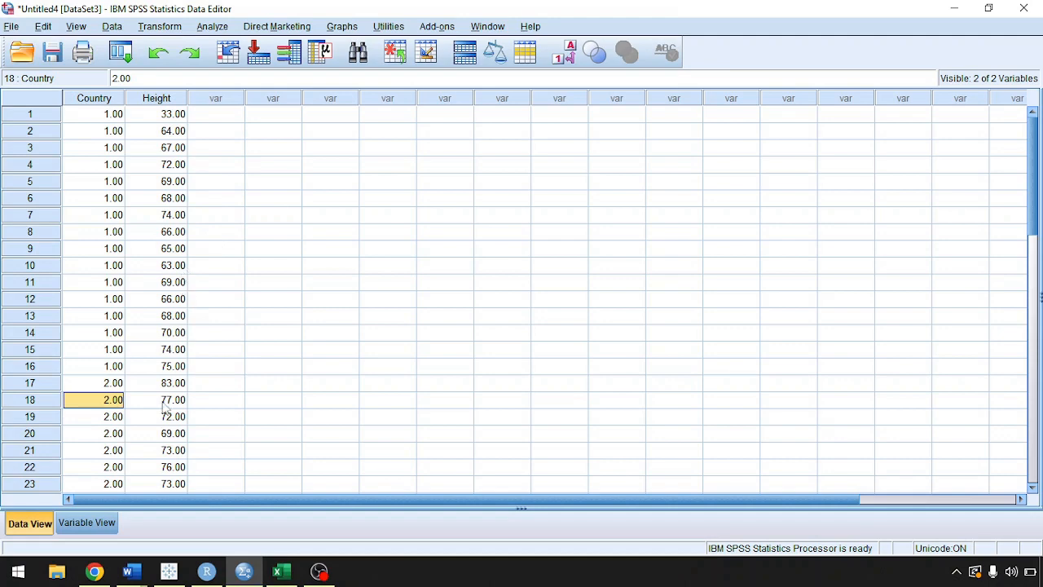
click(101, 529)
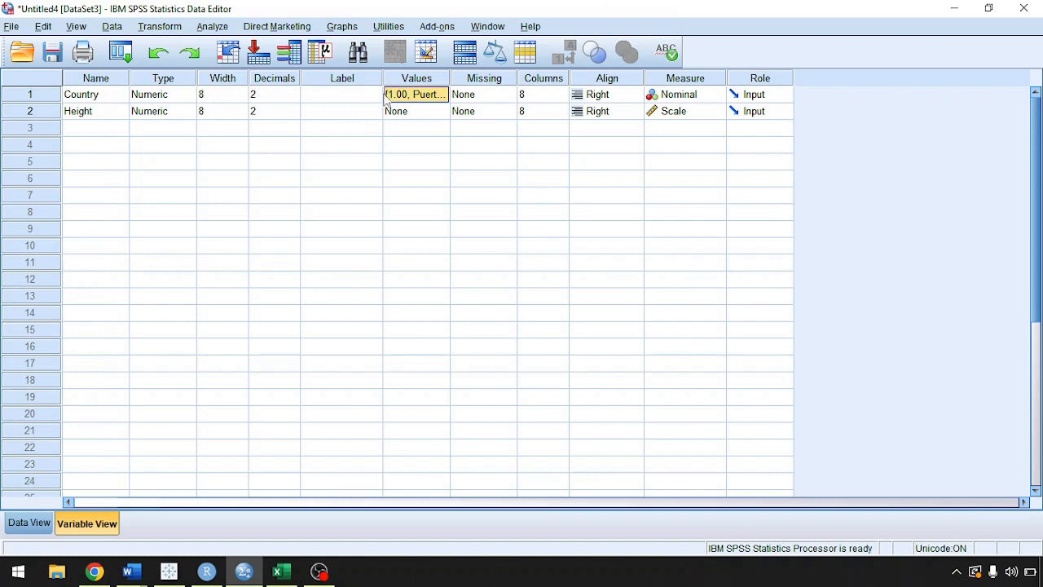
click(441, 96)
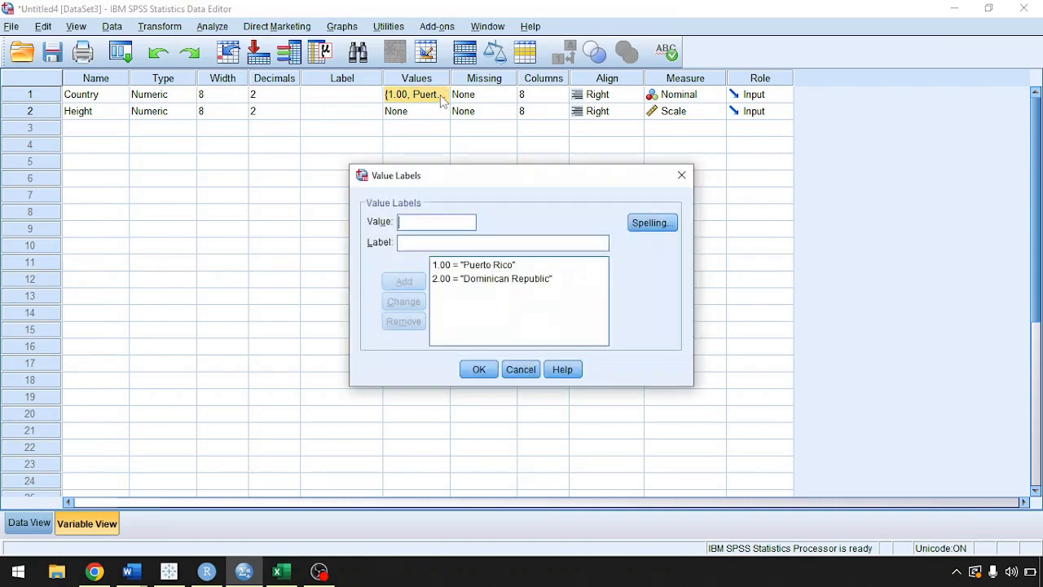
click(455, 267)
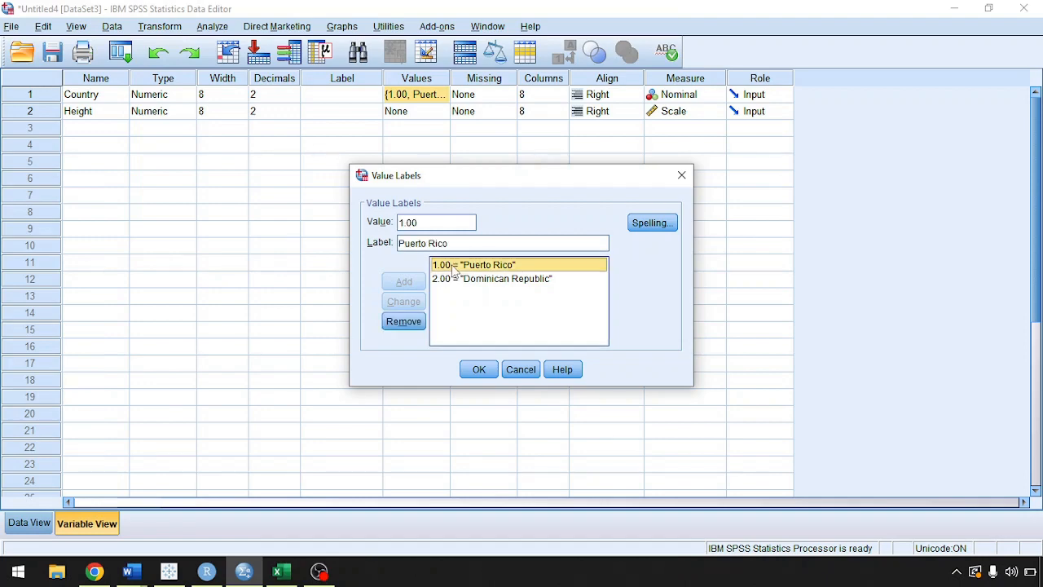
click(450, 279)
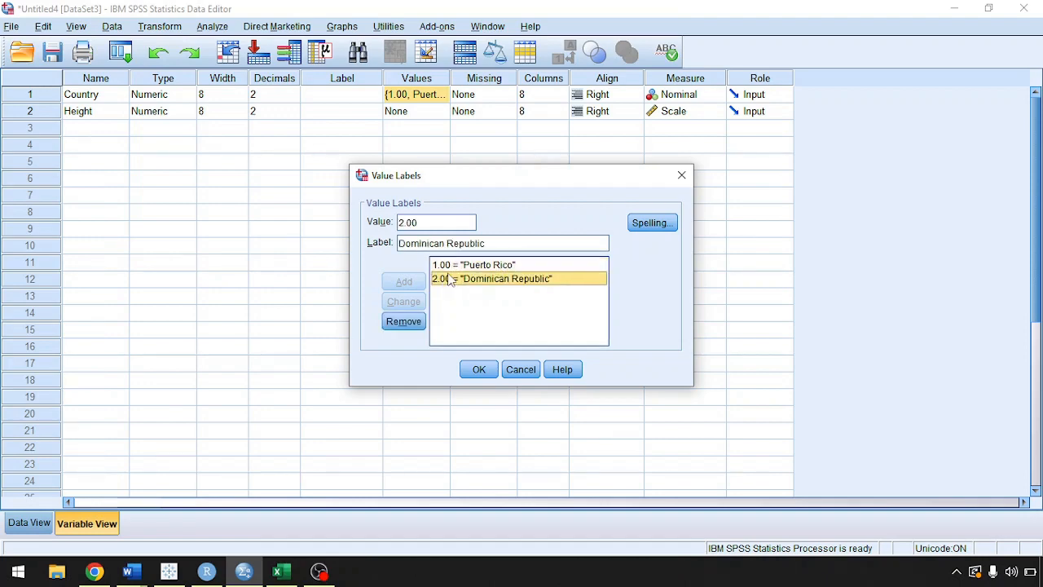
click(522, 370)
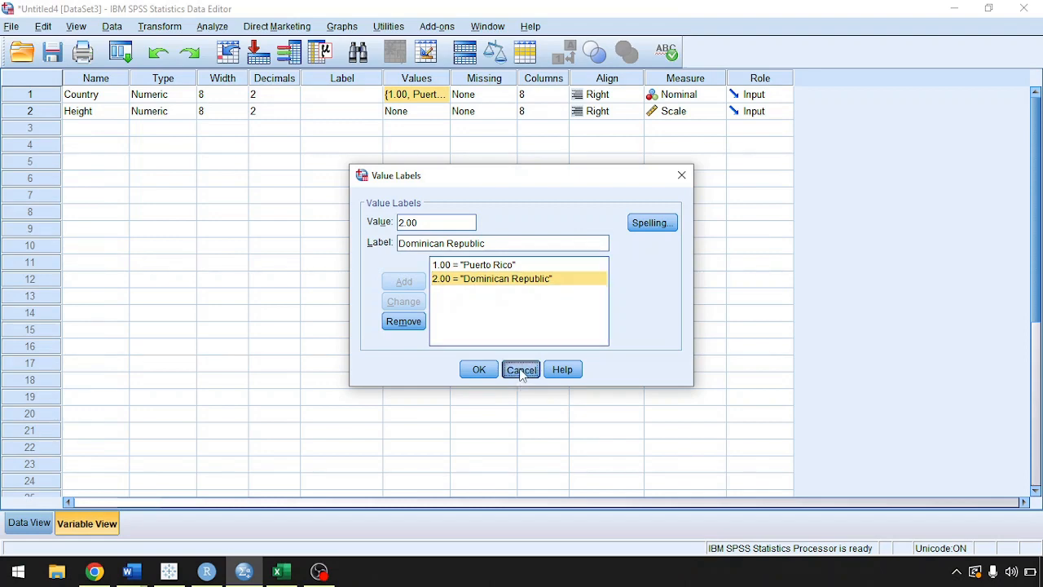
Start an Independent-Samples T Test from the height data and reset its previous variable settings.
click(29, 522)
click(214, 27)
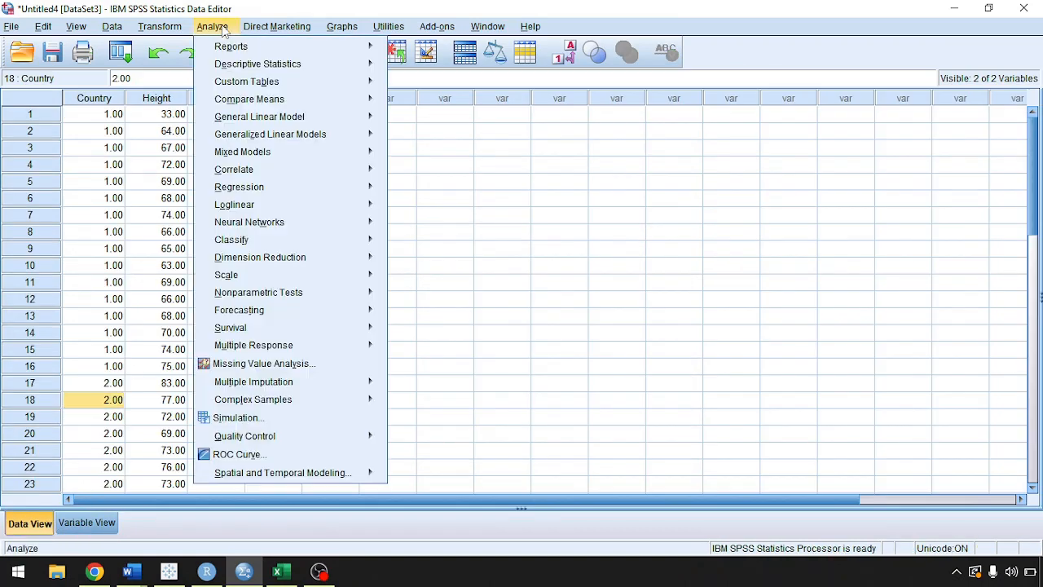
mouse_move(251, 99)
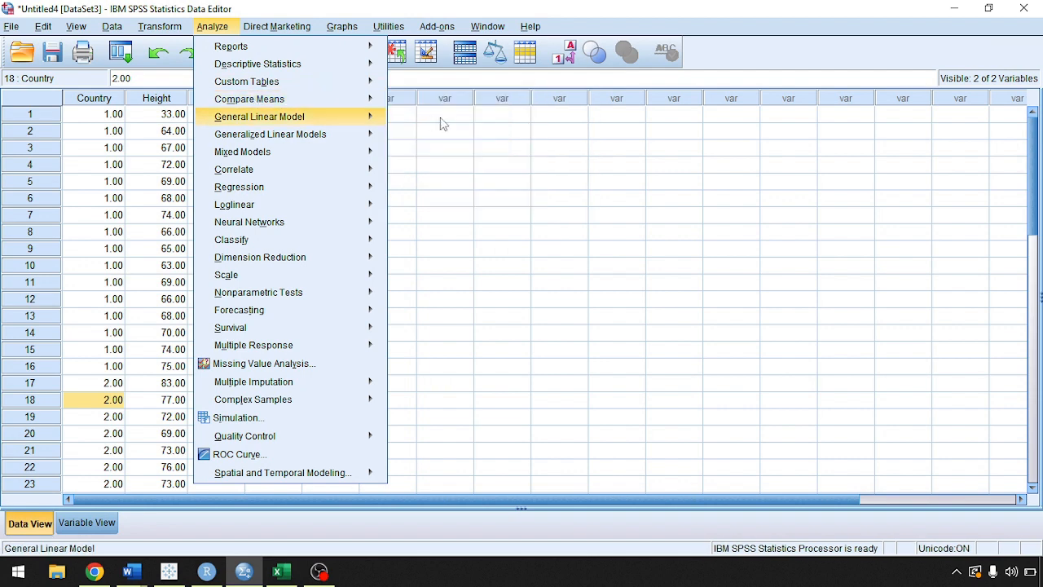
mouse_move(375, 119)
mouse_move(371, 100)
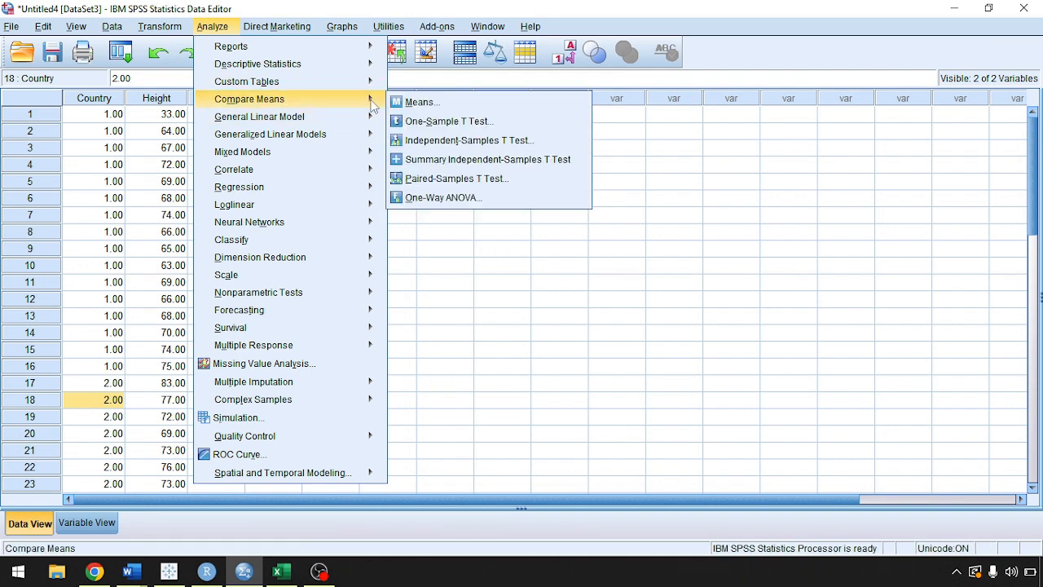
click(441, 140)
click(538, 223)
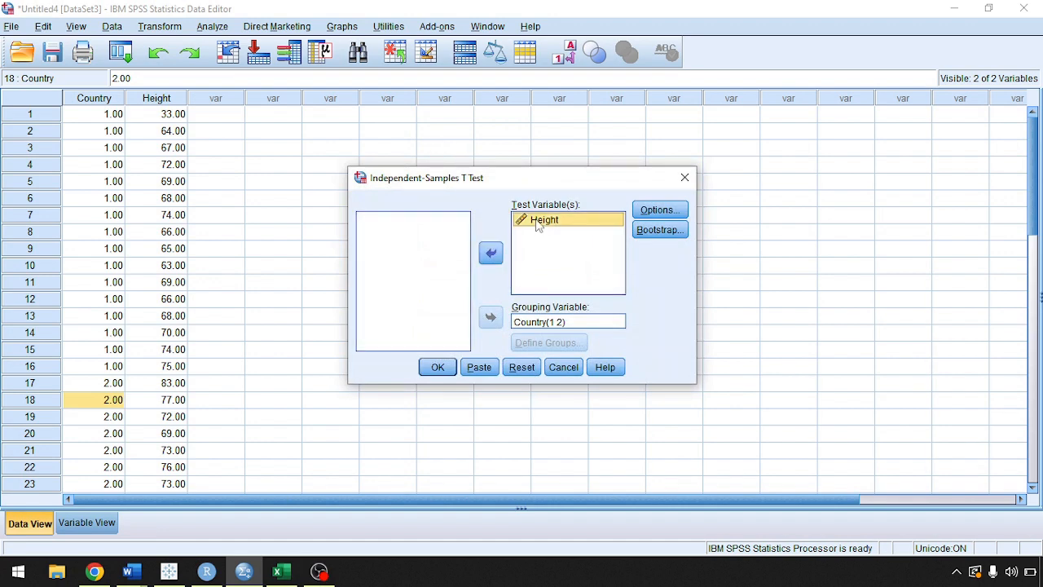
click(522, 367)
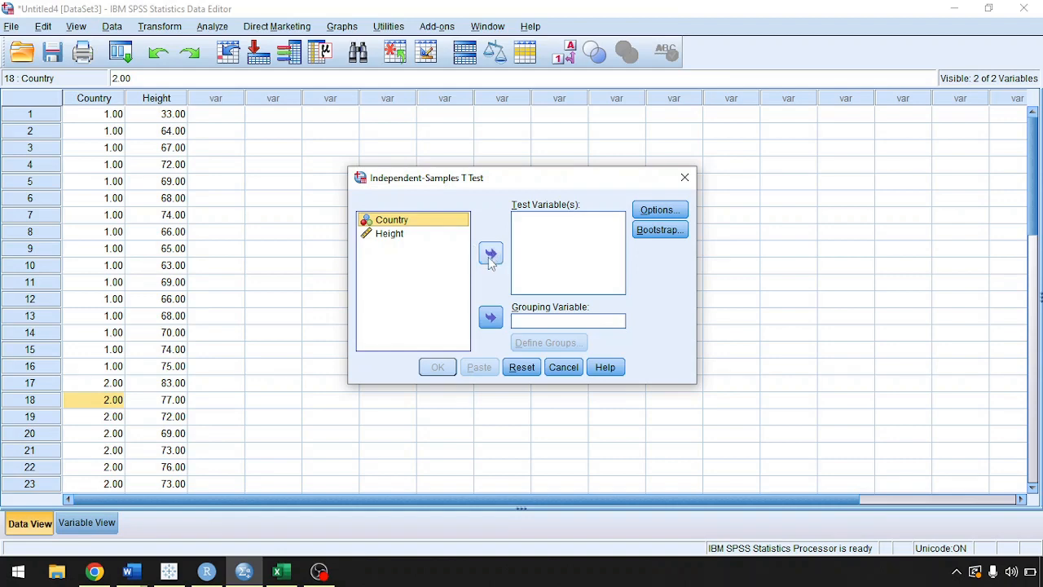
Assign Height as the test variable and Country as the grouping variable.
click(392, 235)
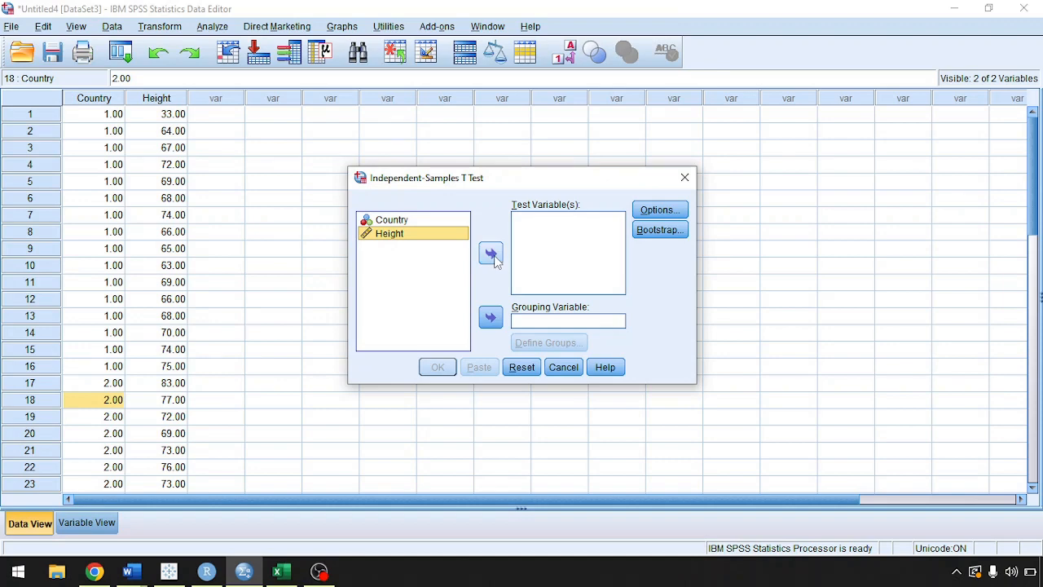
click(491, 255)
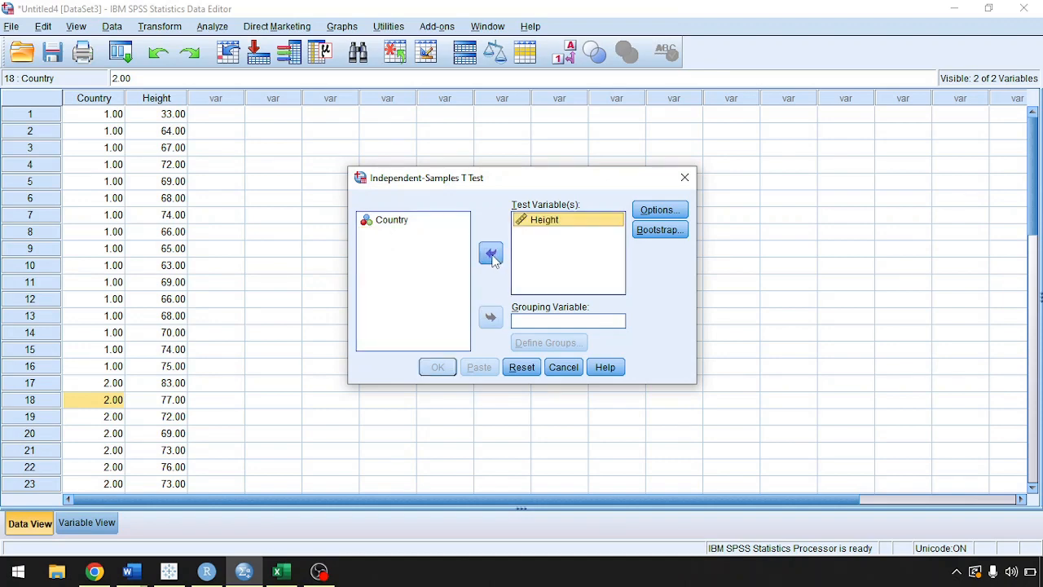
click(392, 226)
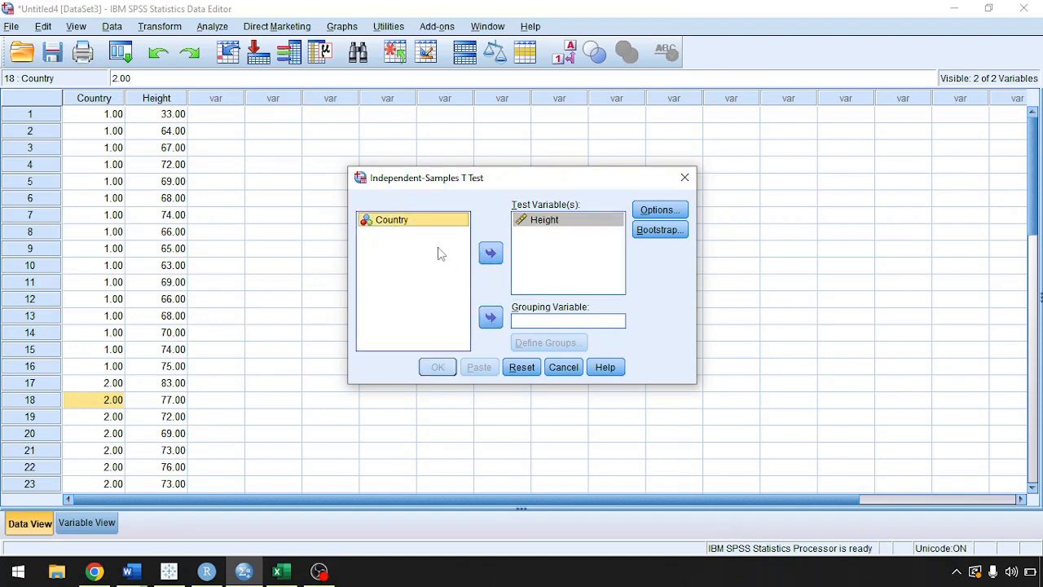
click(494, 321)
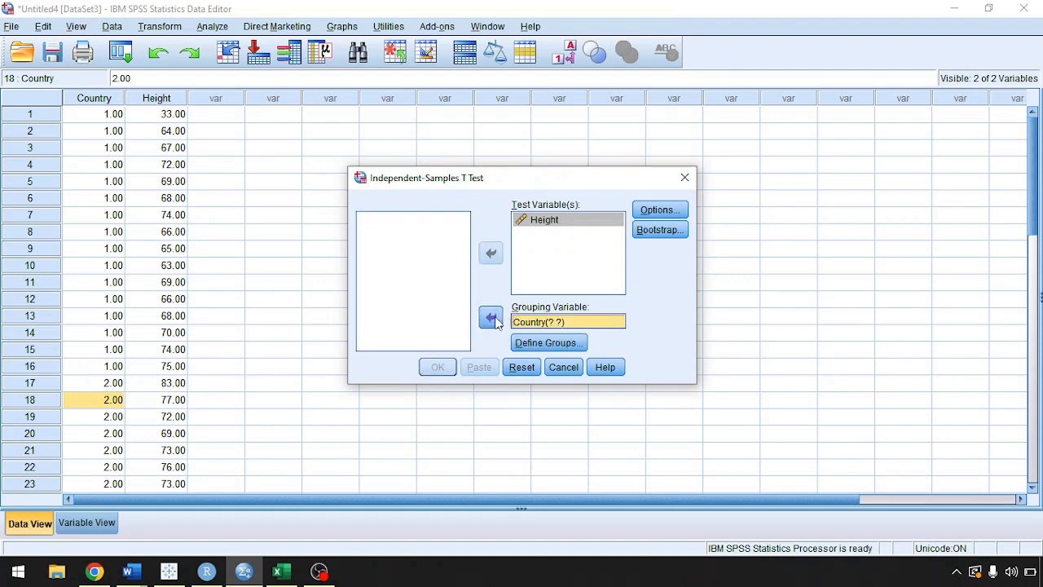
Define the Country groups for the t-test with value 1 for Group 1 and value 2 for Group 2.
click(544, 343)
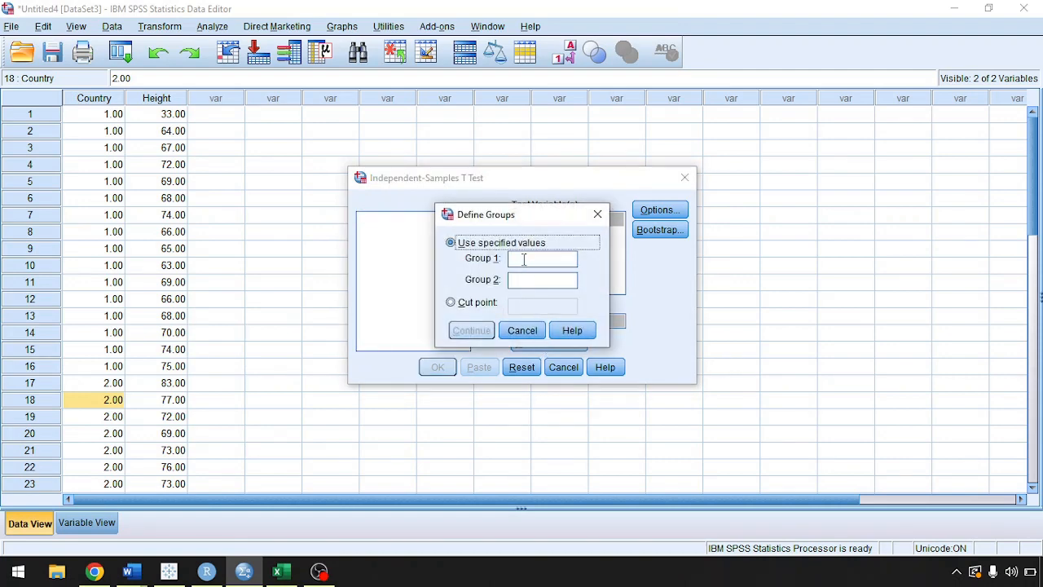
click(524, 259)
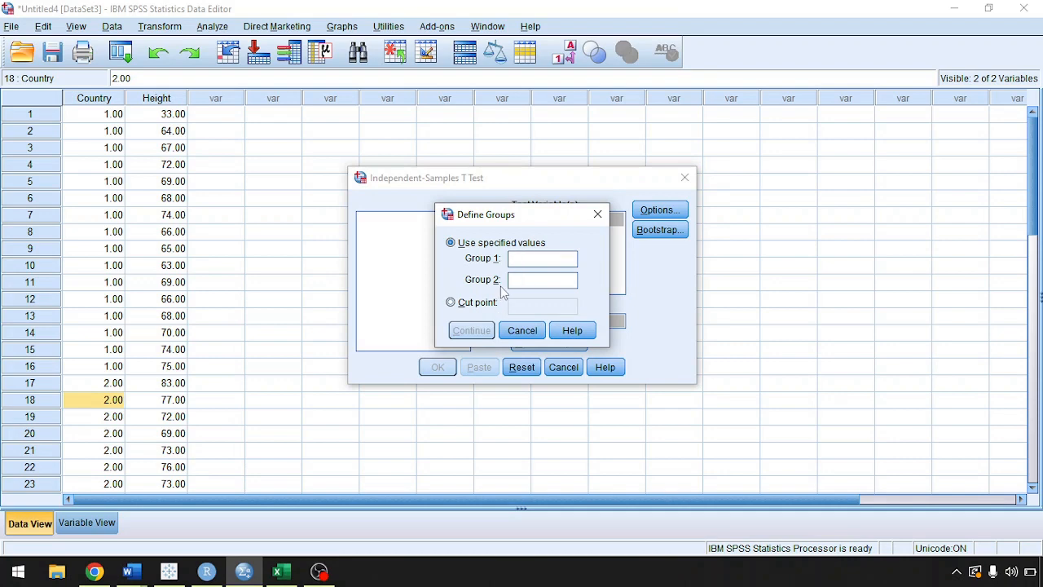
text(1)
text(2)
click(482, 334)
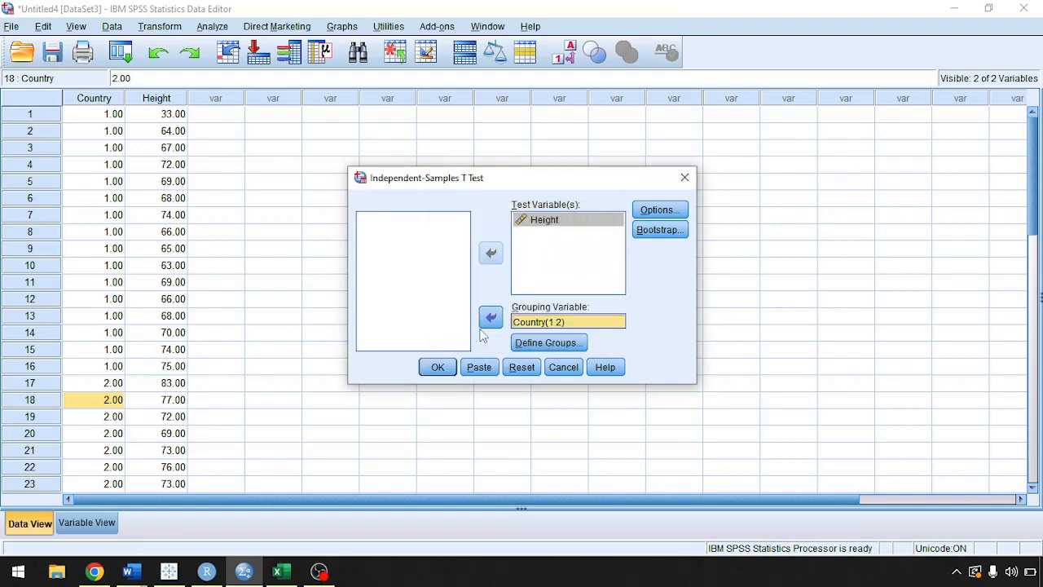
Accept the test options with a 95% confidence interval and run the Independent-Samples T Test.
click(660, 210)
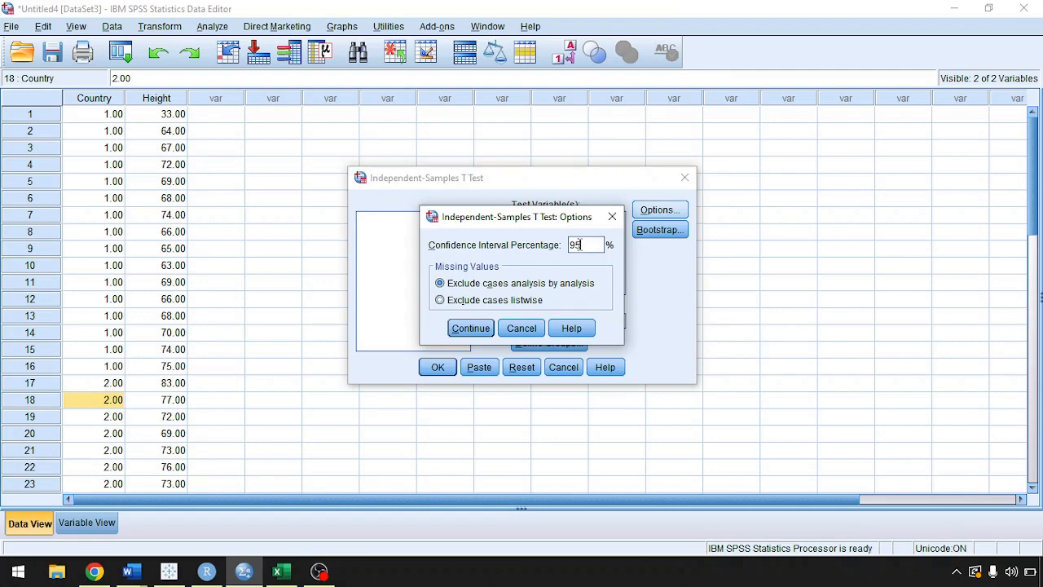
click(477, 329)
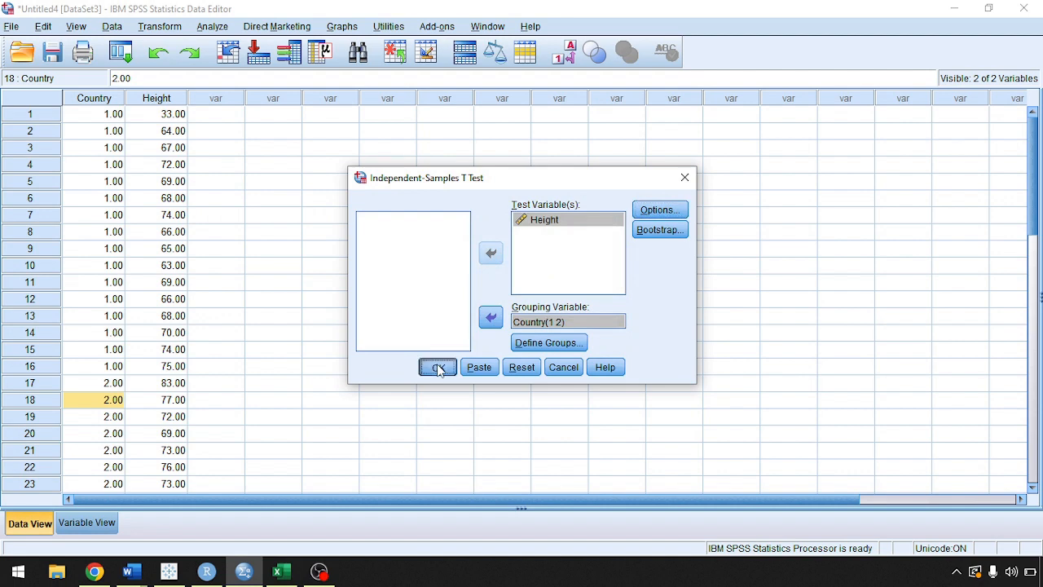
click(438, 367)
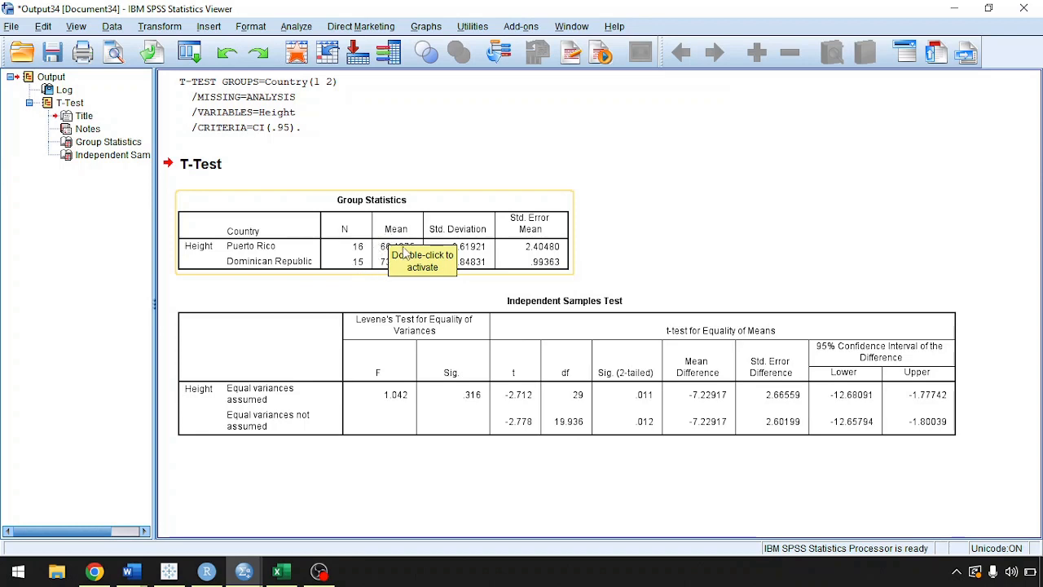
Examine the Group Statistics and Independent Samples Test tables for means, standard deviations, Levene's test, t value, significance and confidence interval.
click(316, 284)
click(245, 260)
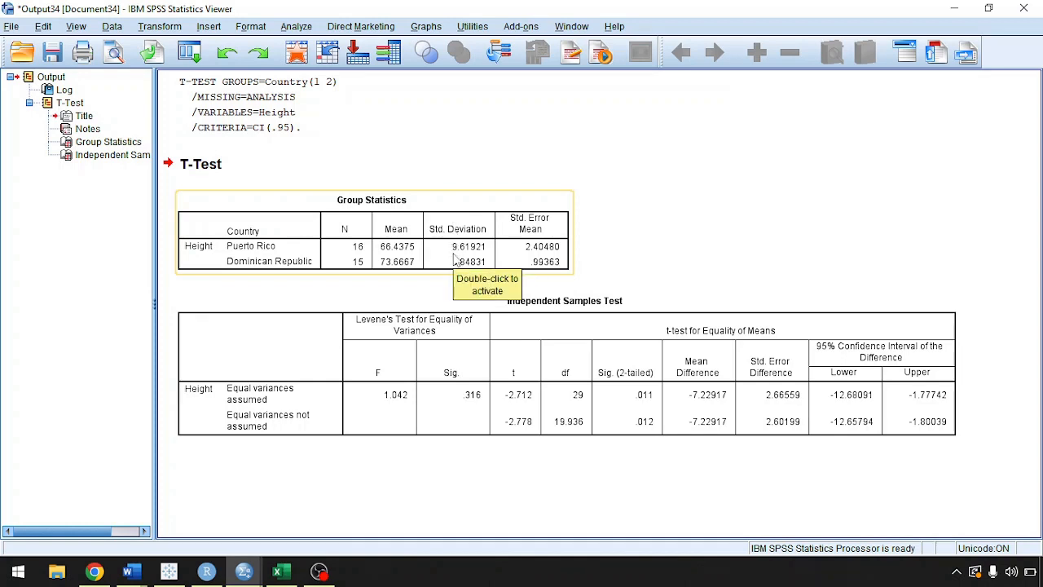
click(657, 234)
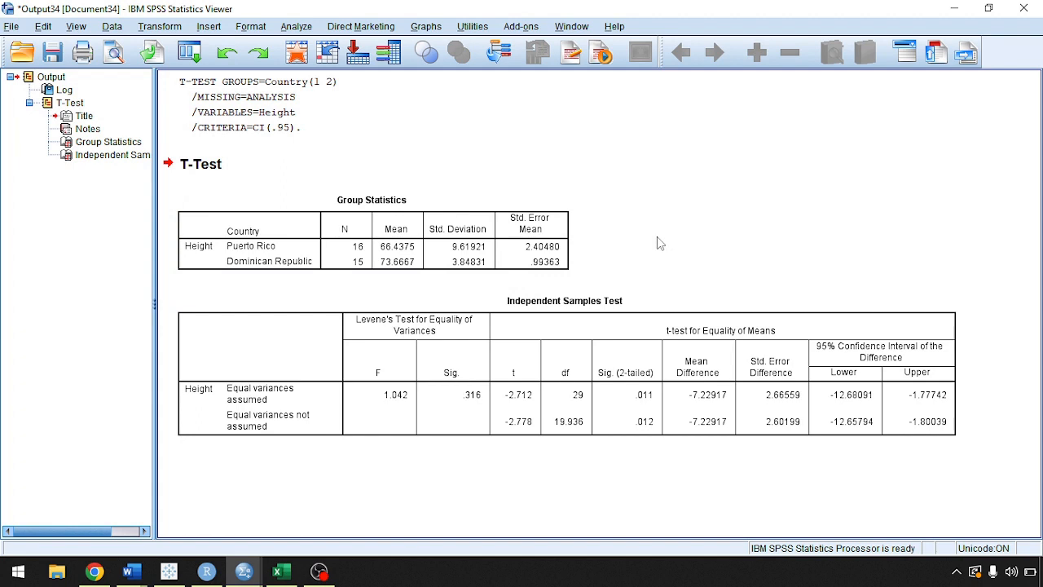
click(466, 313)
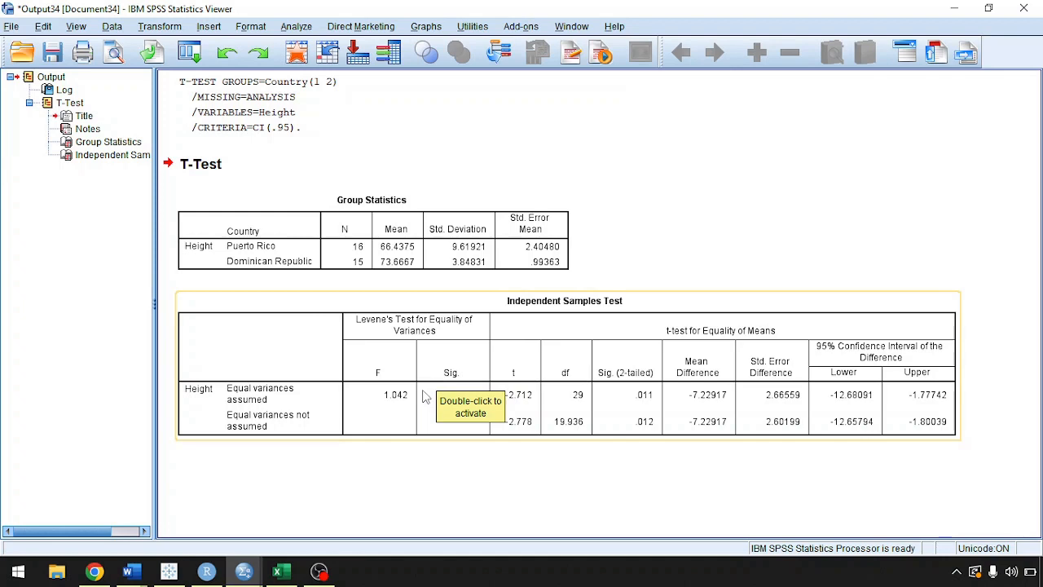
click(620, 217)
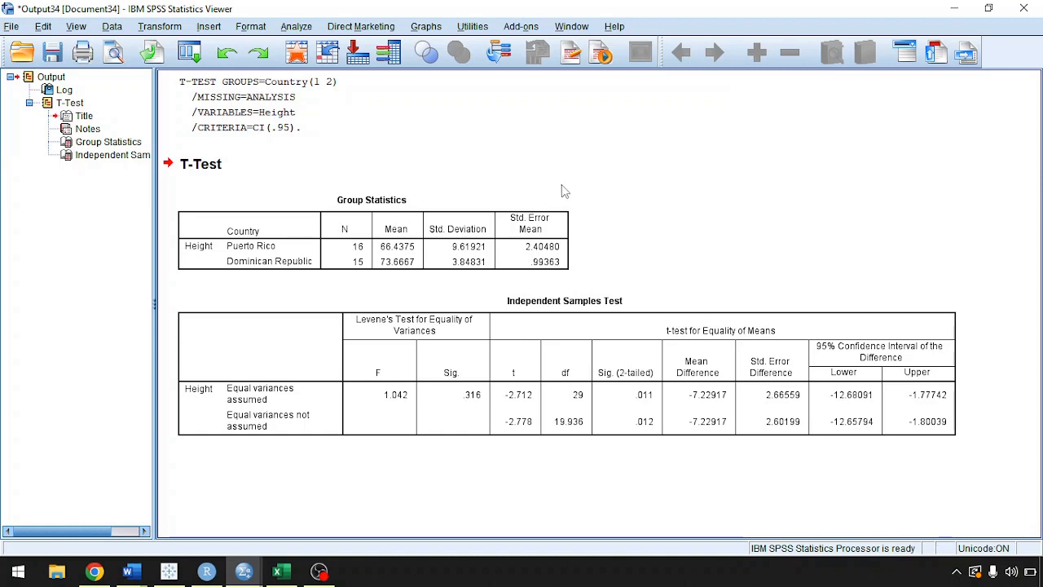
click(540, 357)
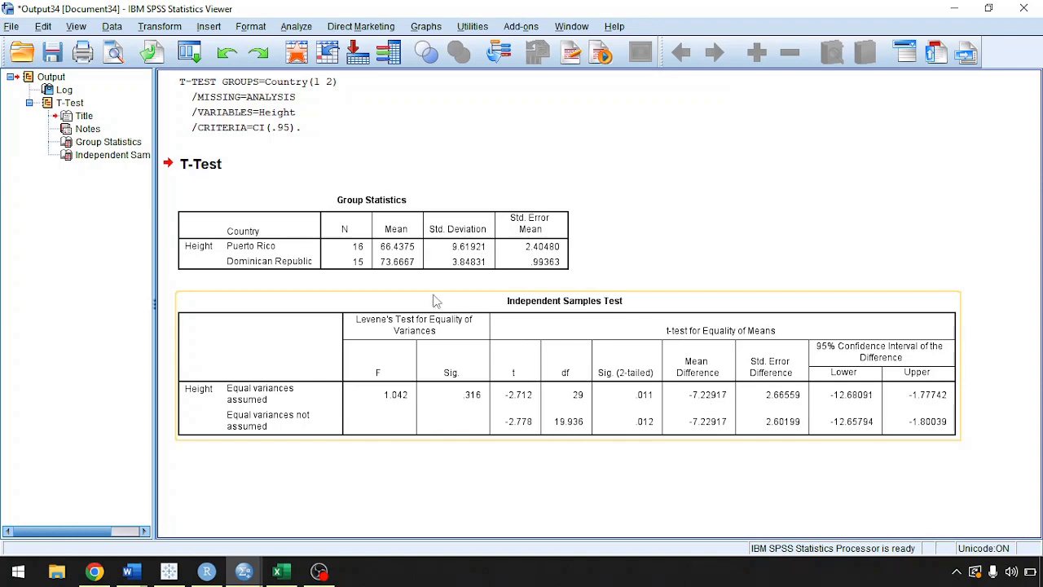
click(399, 261)
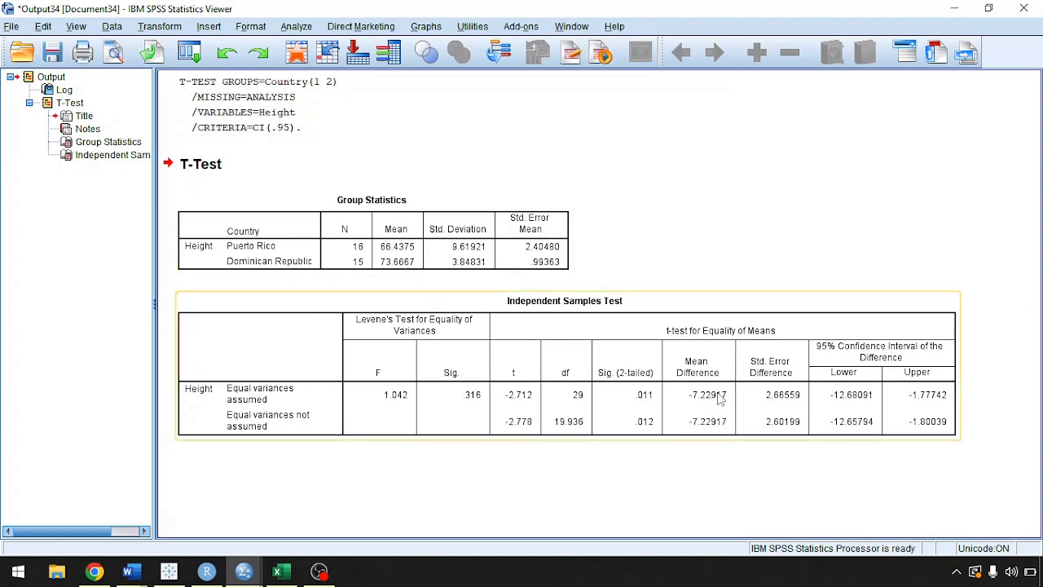
click(444, 259)
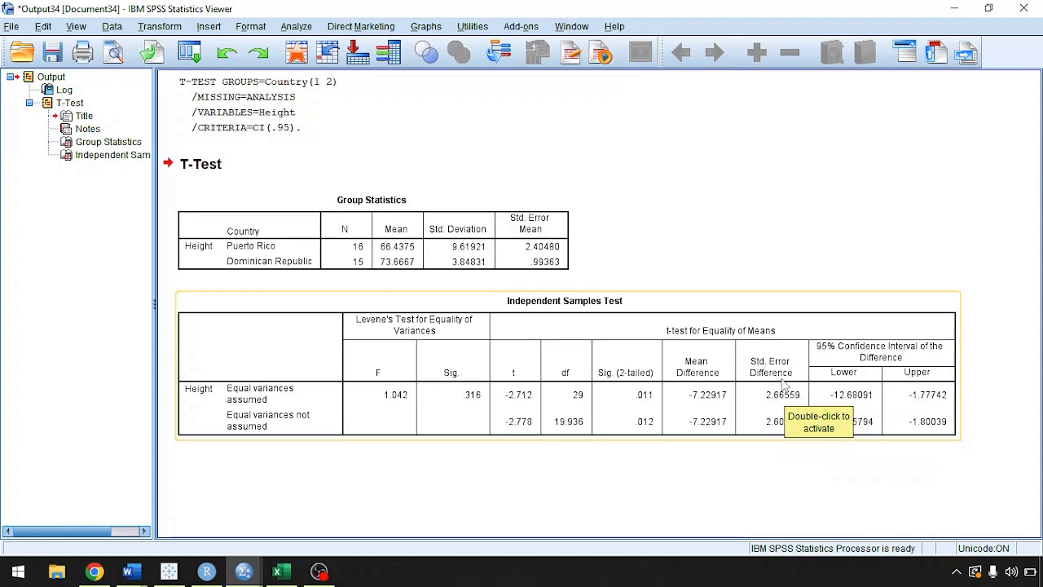
click(899, 479)
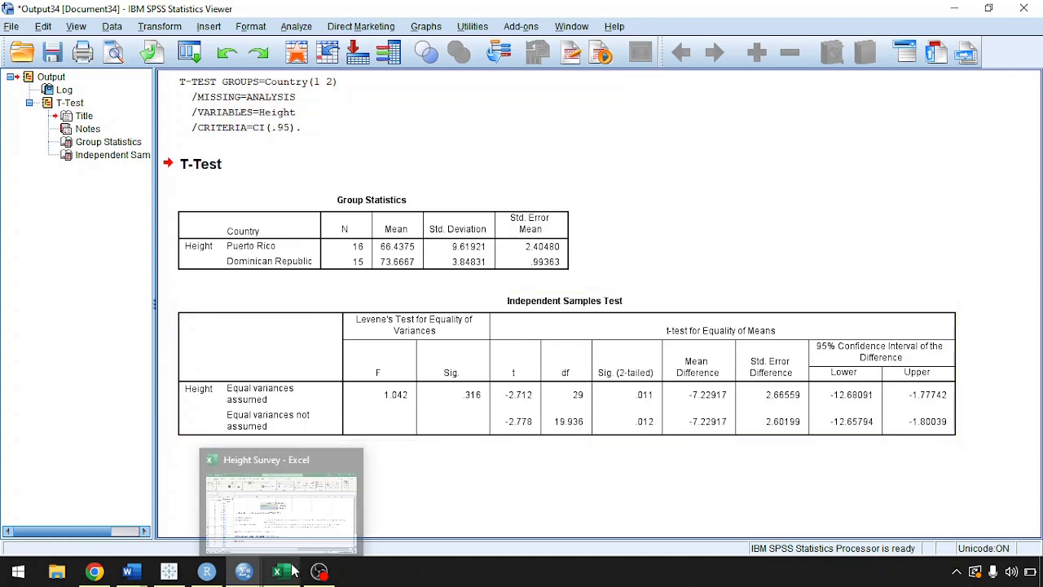
Switch to the Height Survey workbook in Excel and set the hypothesis test text box height to 4".
click(316, 534)
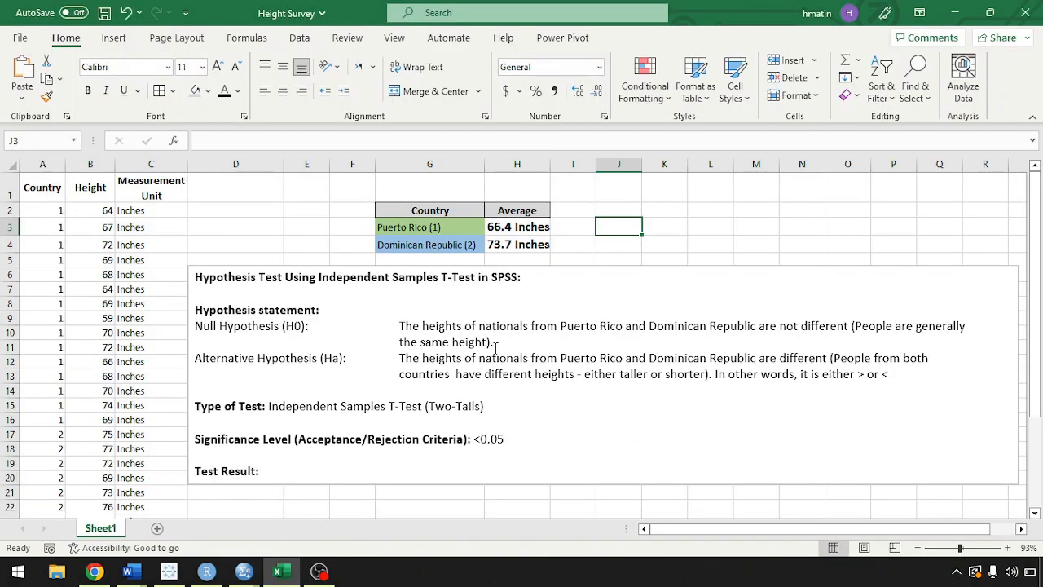
click(567, 444)
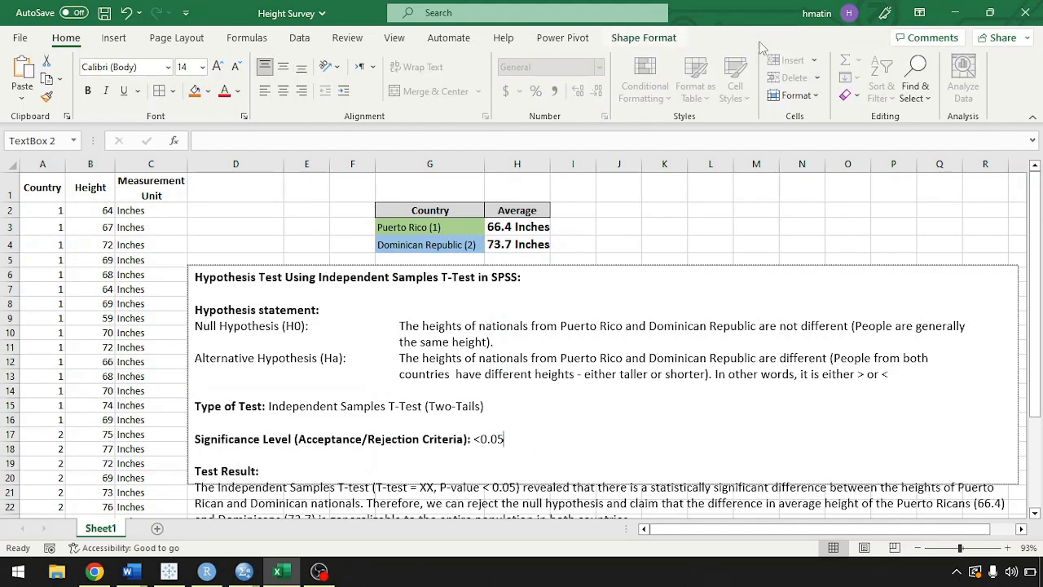
click(640, 38)
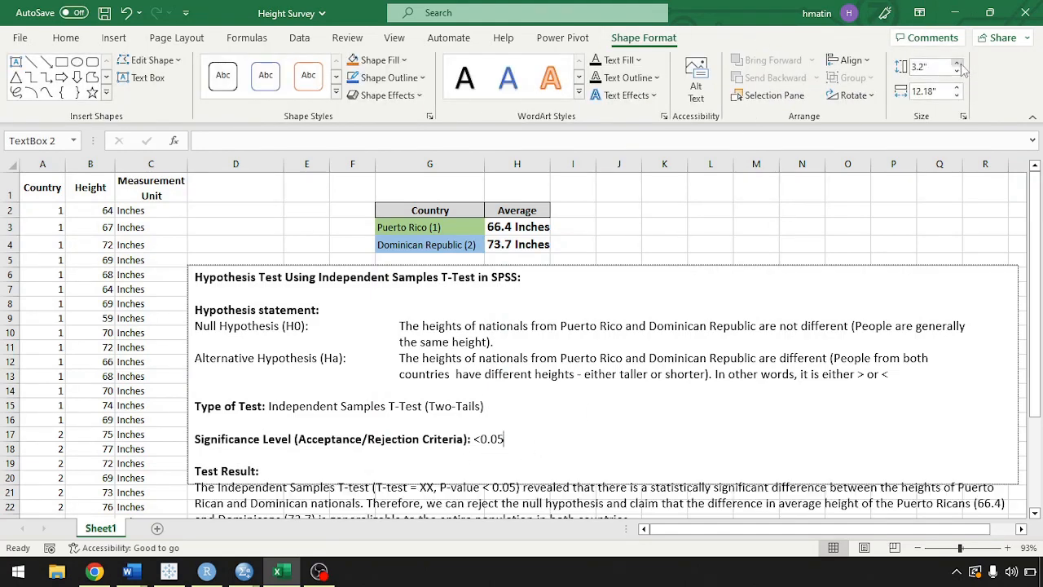
click(958, 70)
click(958, 70)
click(958, 71)
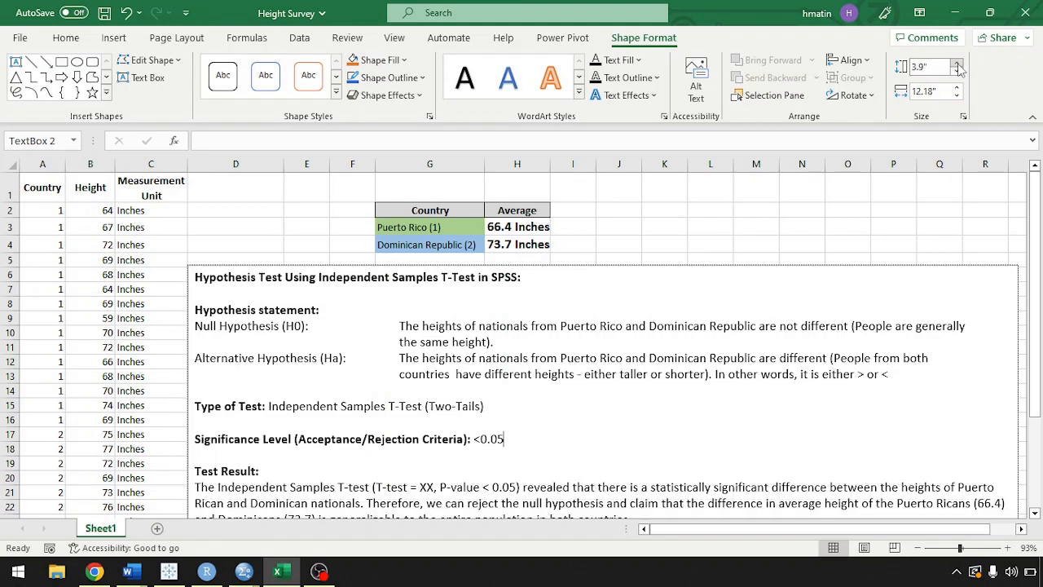
click(958, 70)
Replace the XX placeholder for the T-test value in the Test Result paragraph with -2.712 and review the write-up.
scroll(992, 333, down, 1)
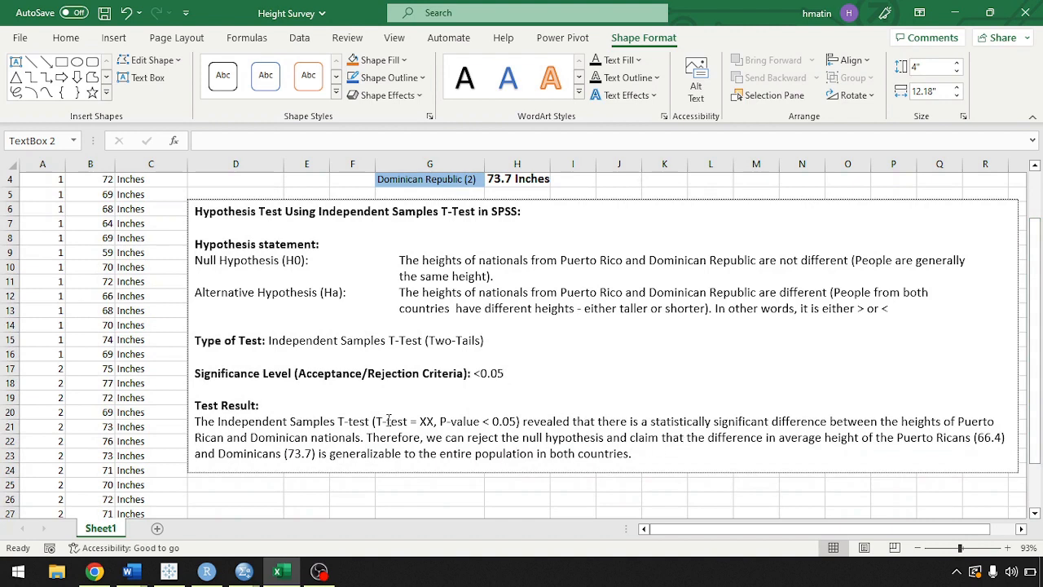
double_click(428, 420)
mouse_move(244, 571)
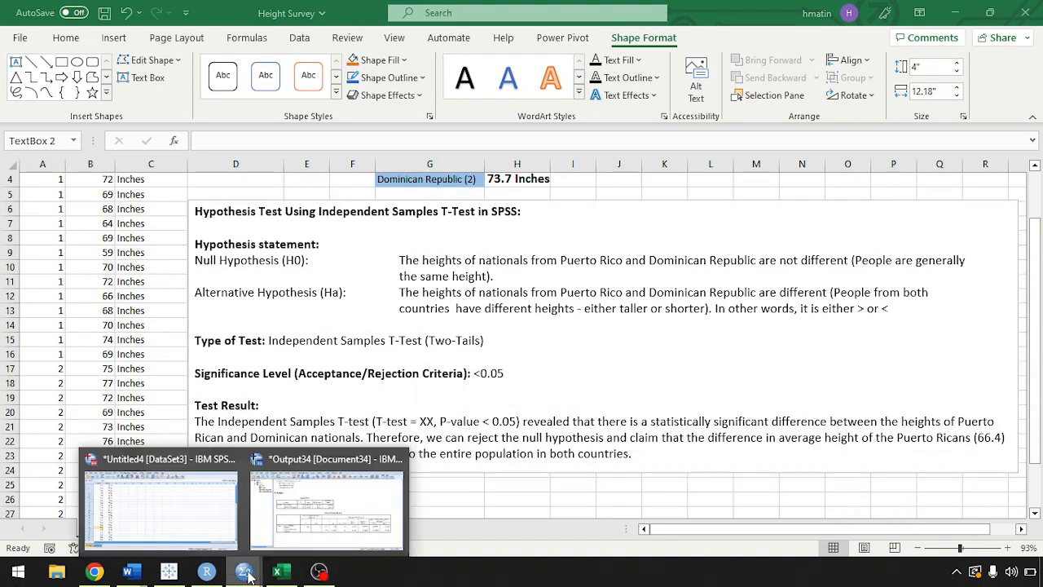
mouse_move(326, 512)
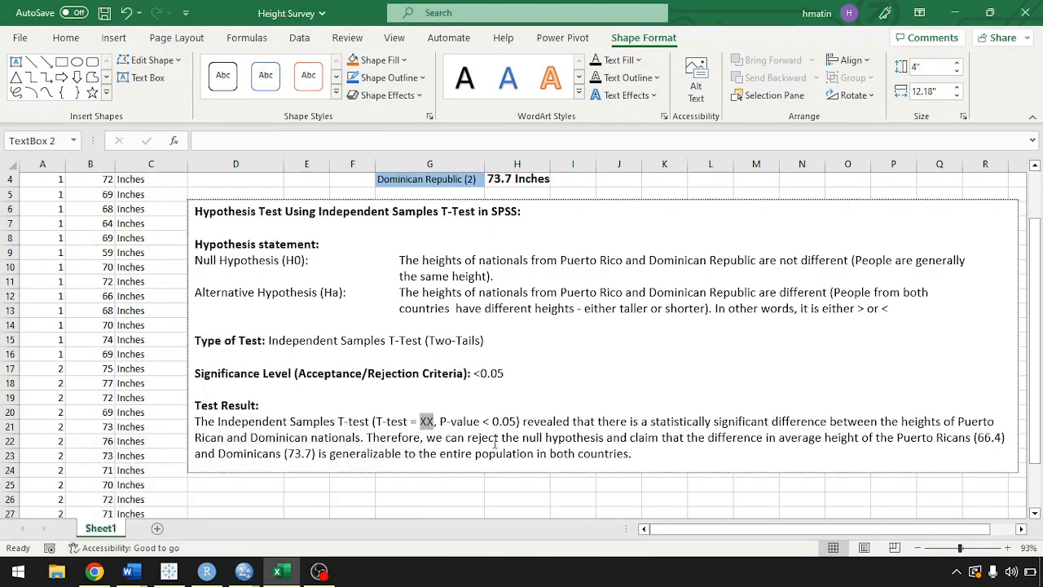
text(-2.71)
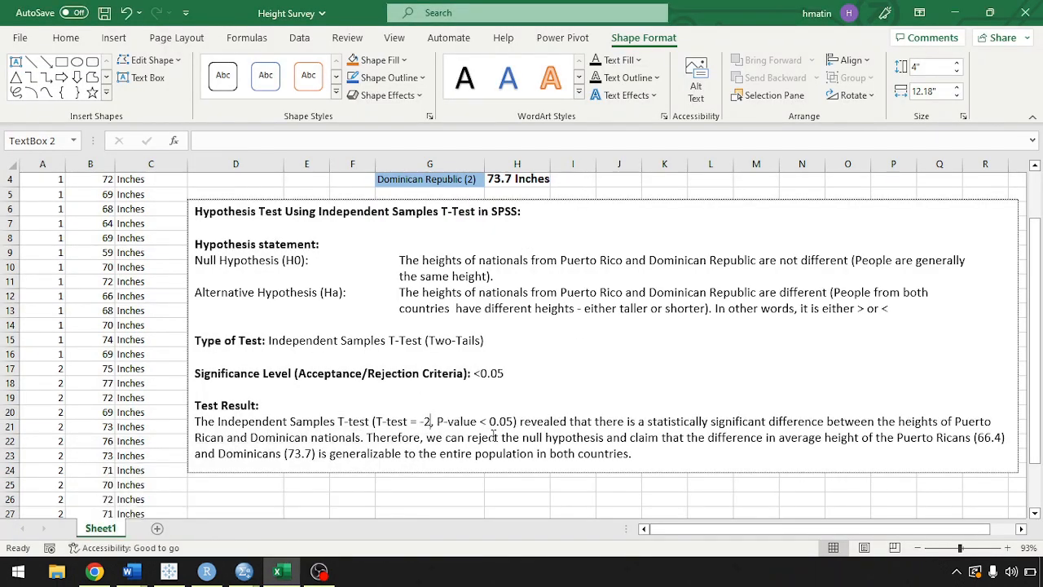
text(2)
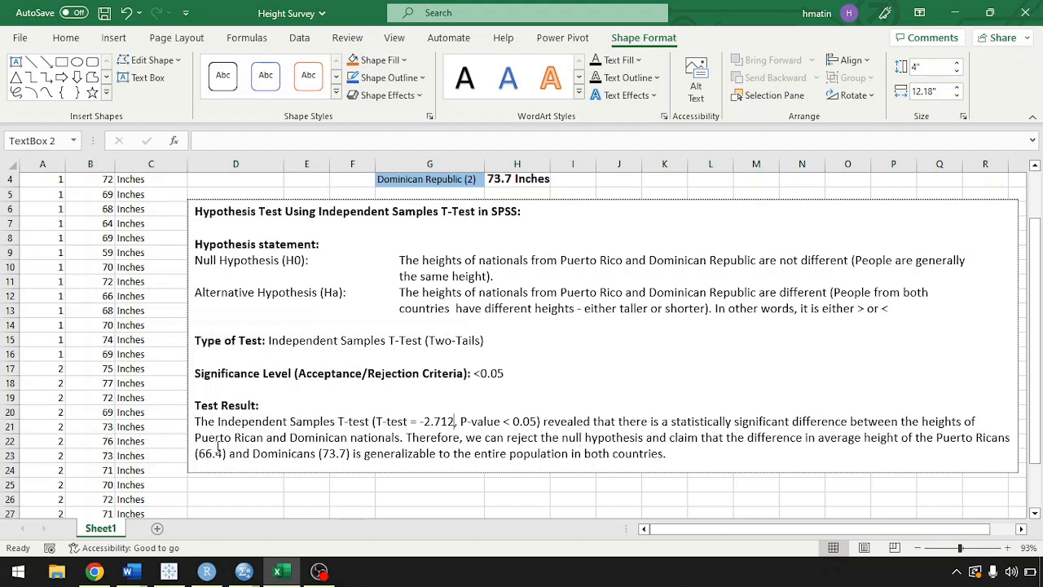
click(438, 483)
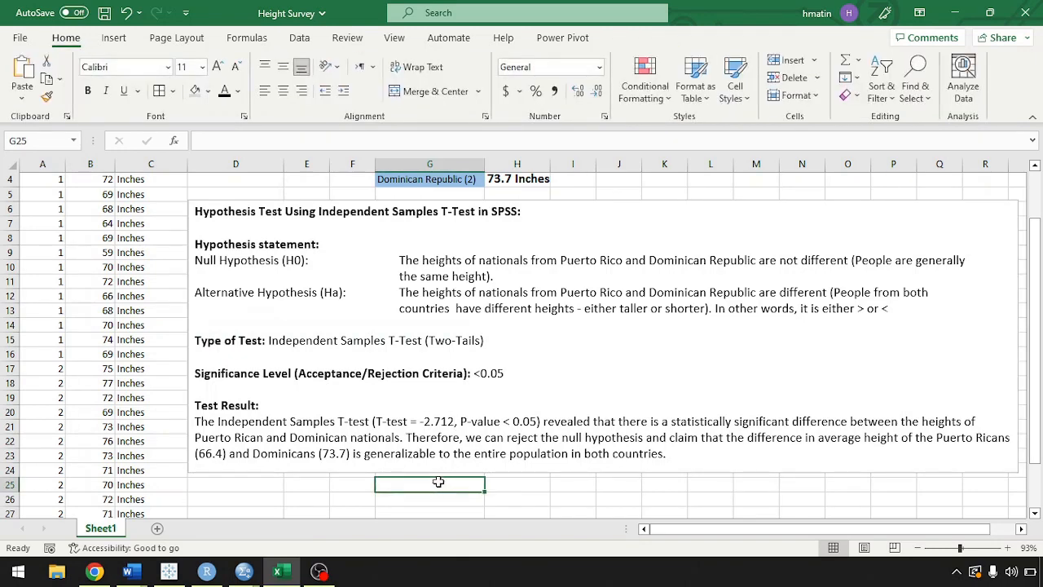
scroll(408, 215, up, 1)
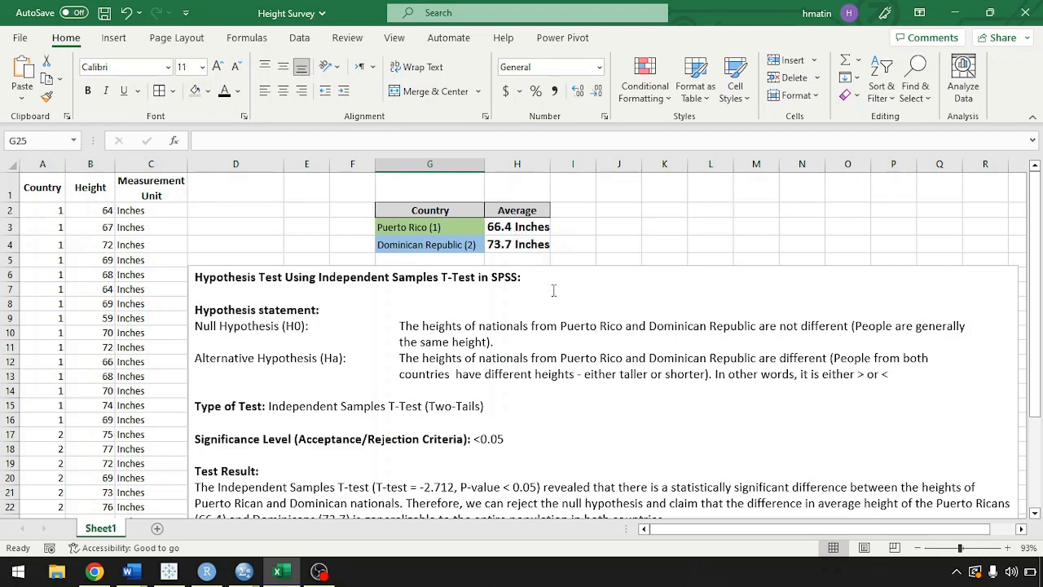
scroll(558, 309, down, 1)
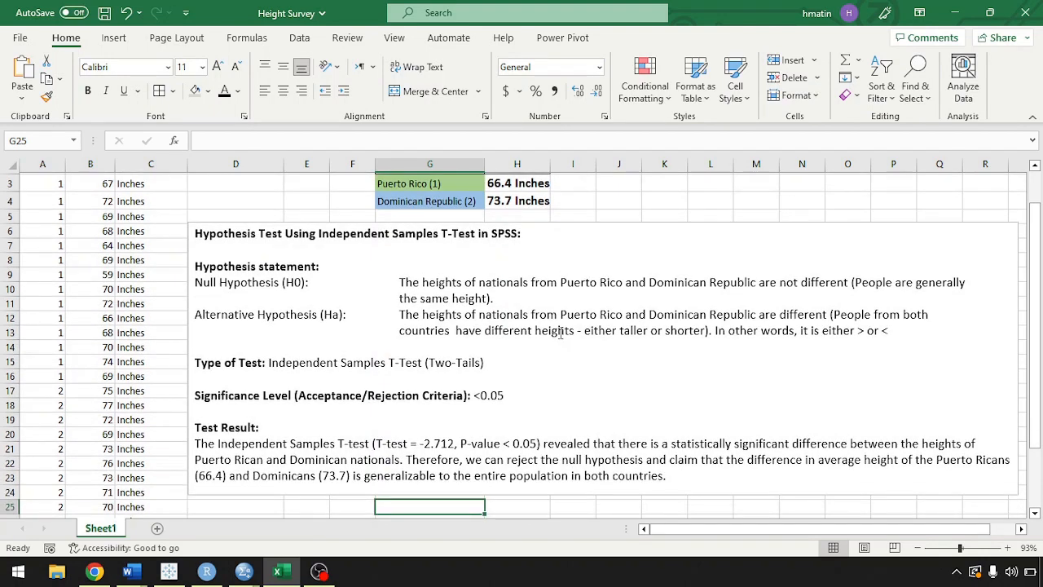